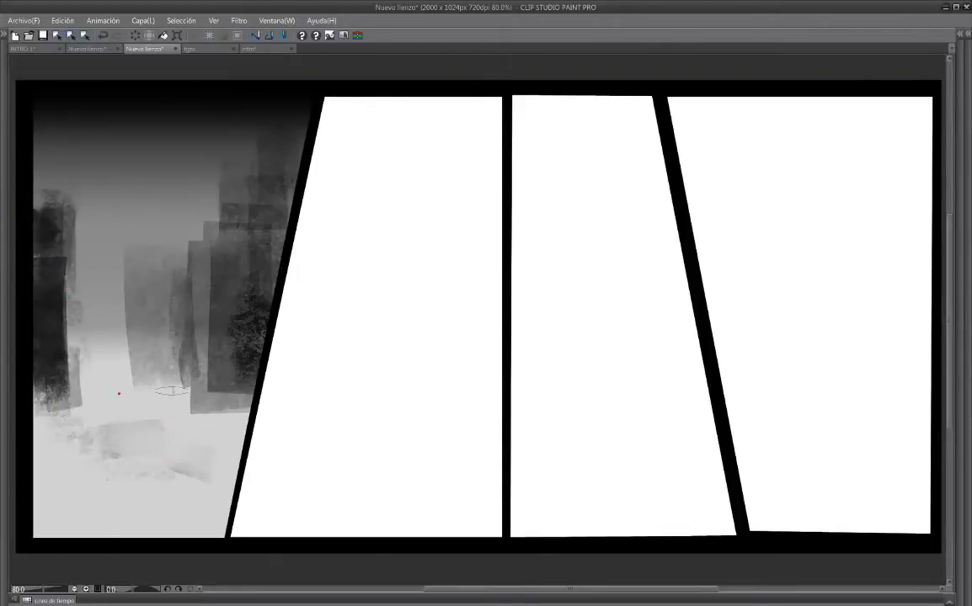
- Paint small distant buildings between the large blocks in the first panel and lighten the ground at the right-hand buildings' base
left_click_drag(139, 387, 152, 376)
mouse_move(146, 237)
left_mouse_down()
mouse_move(115, 248)
mouse_move(203, 270)
mouse_move(123, 295)
mouse_move(93, 325)
mouse_move(103, 295)
mouse_move(118, 318)
left_mouse_up()
right_click(115, 171)
left_click_drag(101, 287, 101, 313)
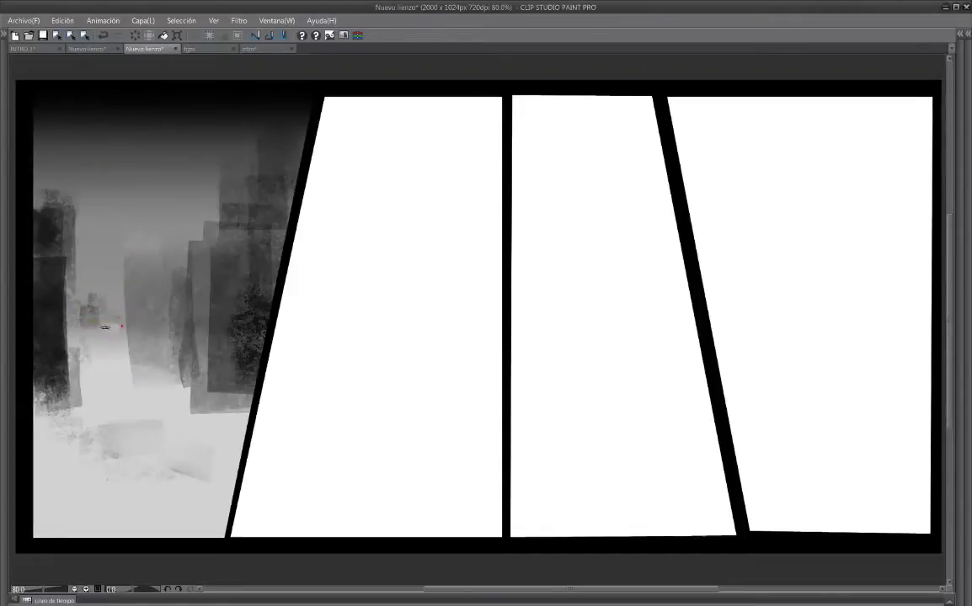
mouse_move(179, 414)
left_mouse_down()
mouse_move(251, 400)
mouse_move(218, 400)
left_mouse_up()
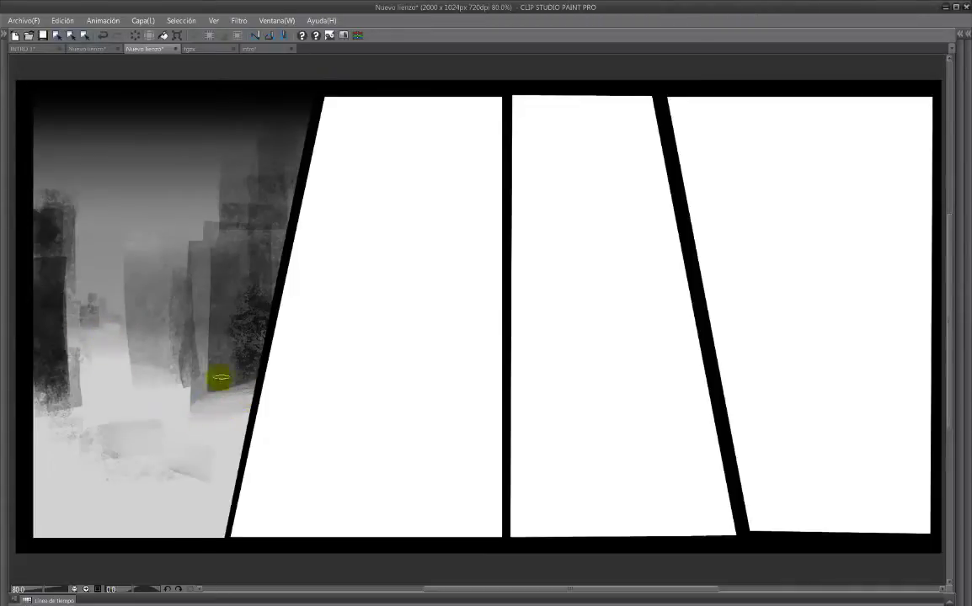
right_click(195, 399)
- Paint a dark textured slope rising to the right across the first panel's foreground
mouse_move(151, 496)
left_mouse_down()
mouse_move(221, 469)
mouse_move(240, 434)
left_mouse_up()
left_click_drag(237, 442, 63, 501)
left_click_drag(67, 510, 215, 501)
left_click_drag(105, 514, 169, 515)
- Paint a dark cloaked figure standing on the slope in the first panel
mouse_move(214, 417)
left_mouse_down()
mouse_move(96, 302)
mouse_move(179, 417)
mouse_move(151, 432)
mouse_move(157, 399)
mouse_move(159, 456)
left_mouse_up()
left_click_drag(158, 408, 171, 459)
mouse_move(157, 417)
left_mouse_down()
mouse_move(149, 459)
mouse_move(165, 456)
left_mouse_up()
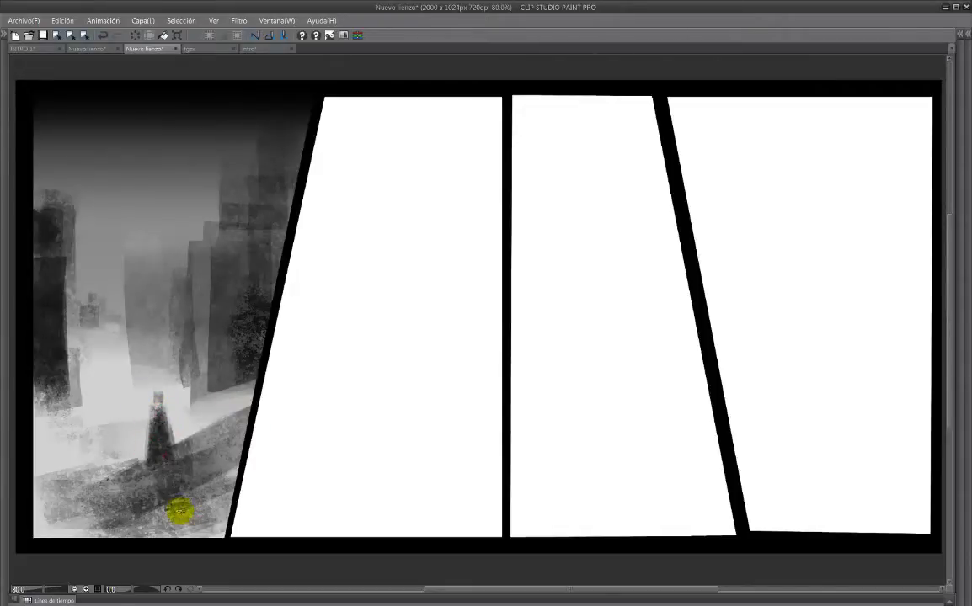
key("Tab")
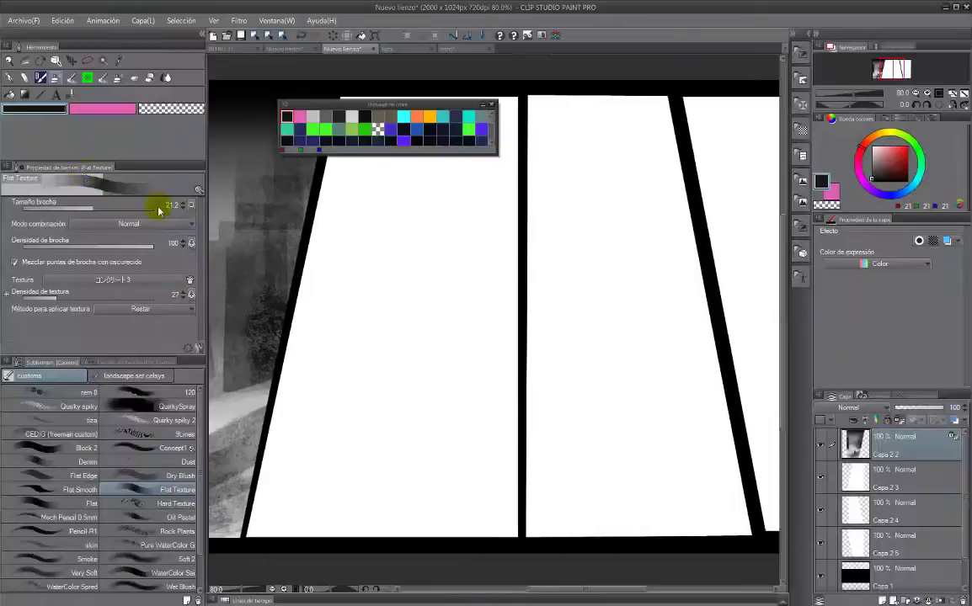
key("Tab")
- Airbrush a white sun beside the left building and a bright white glow on the ground behind the figure
mouse_move(105, 348)
left_mouse_down()
mouse_move(173, 374)
mouse_move(108, 439)
mouse_move(157, 256)
mouse_move(100, 226)
mouse_move(97, 268)
mouse_move(101, 232)
mouse_move(46, 315)
mouse_move(53, 78)
mouse_move(117, 246)
mouse_move(93, 260)
mouse_move(108, 267)
mouse_move(104, 254)
mouse_move(102, 266)
mouse_move(122, 278)
mouse_move(159, 398)
mouse_move(151, 409)
mouse_move(160, 409)
mouse_move(175, 462)
mouse_move(154, 470)
mouse_move(149, 434)
mouse_move(180, 455)
mouse_move(170, 398)
mouse_move(154, 470)
left_mouse_up()
left_click(99, 222)
left_click(99, 228)
key("Tab")
left_click(52, 77)
key("Tab")
key("ctrl+z")
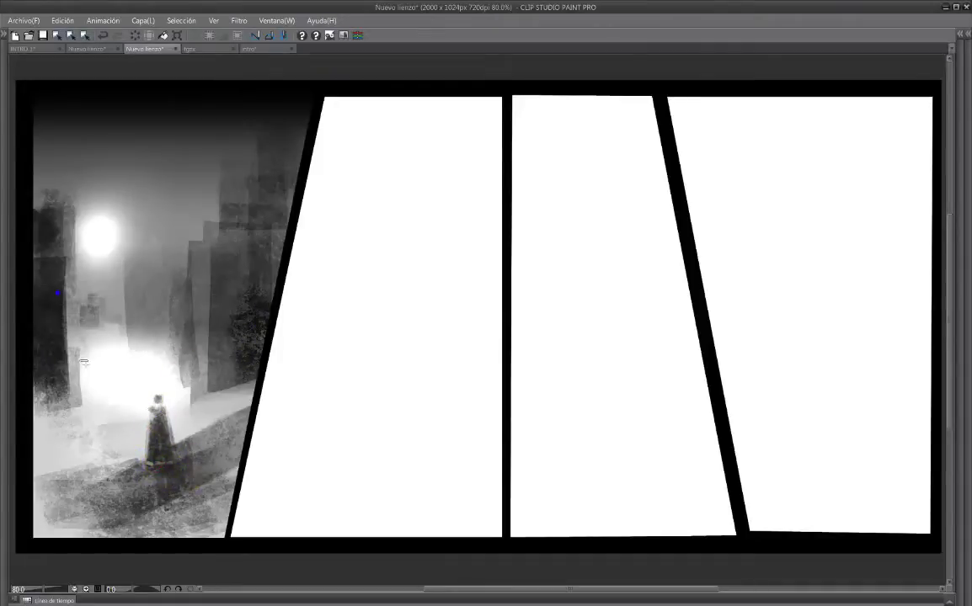
- Texture the slope's edge, add faint windows to the right building, and paint a pale mound at its base
left_click(193, 427)
left_click(120, 467)
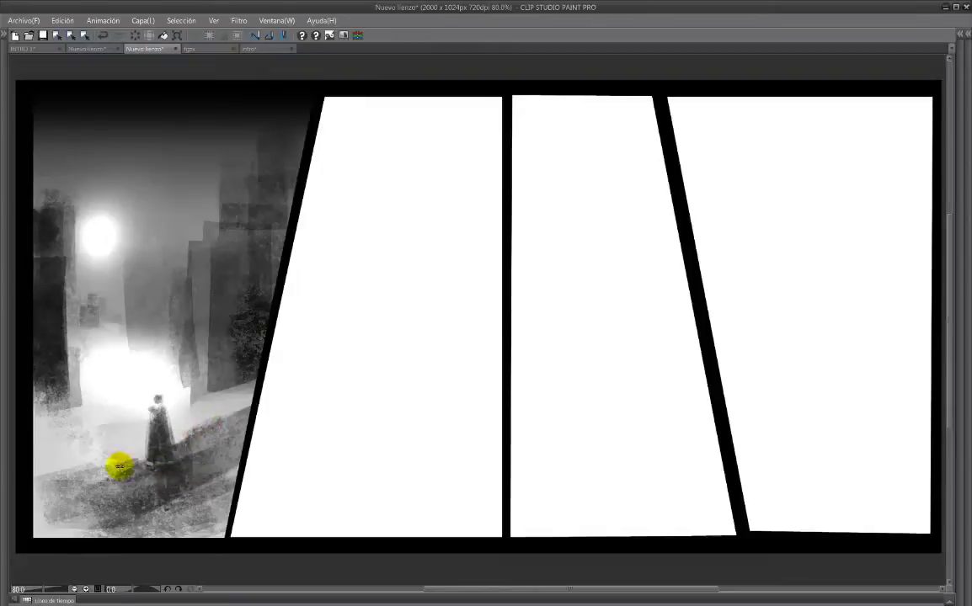
mouse_move(120, 462)
left_mouse_down()
mouse_move(121, 508)
mouse_move(142, 505)
mouse_move(84, 467)
left_mouse_up()
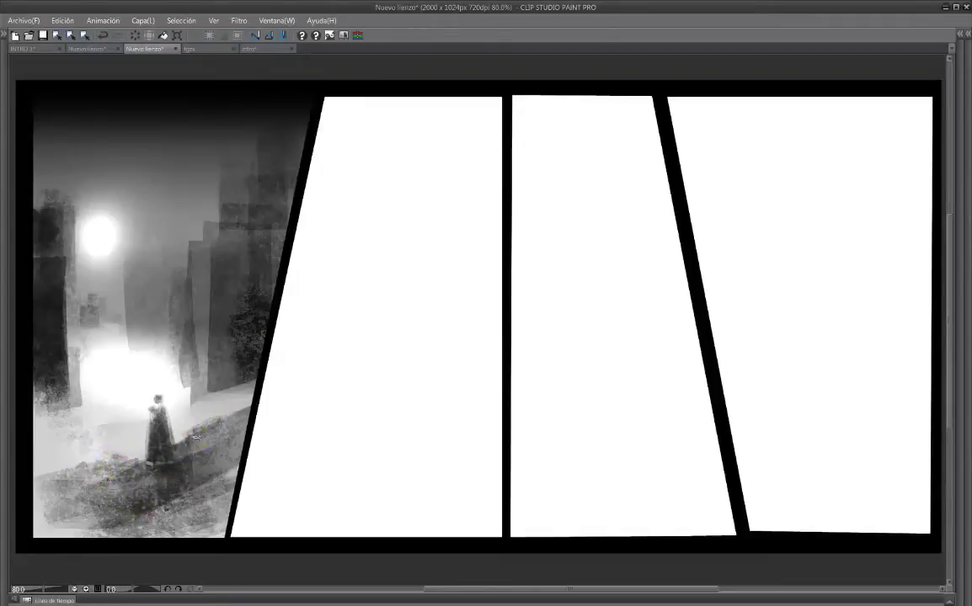
right_click(223, 262)
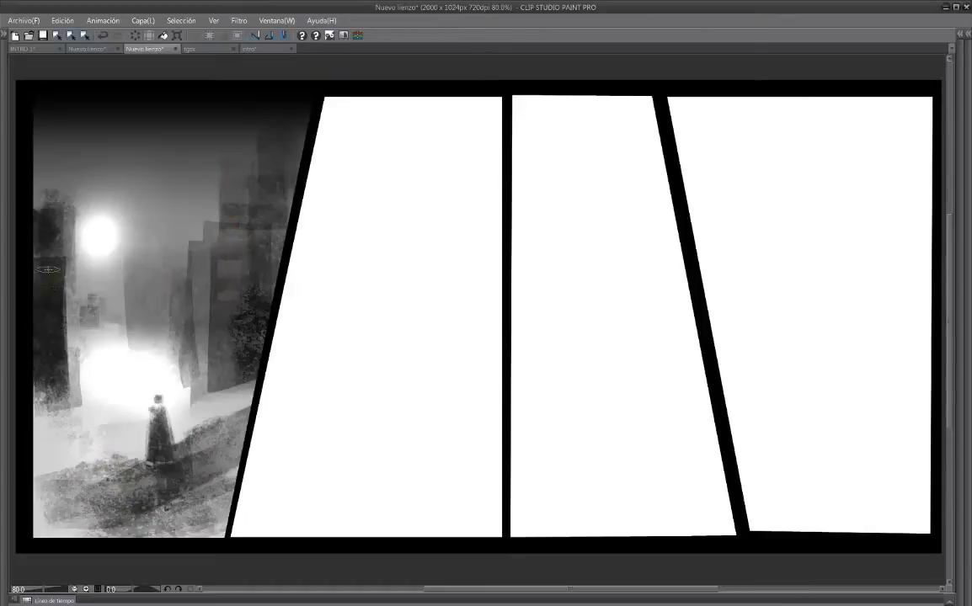
right_click(142, 363)
mouse_move(218, 397)
left_mouse_down()
mouse_move(245, 381)
mouse_move(221, 396)
mouse_move(235, 395)
mouse_move(183, 394)
mouse_move(180, 383)
mouse_move(201, 406)
left_mouse_up()
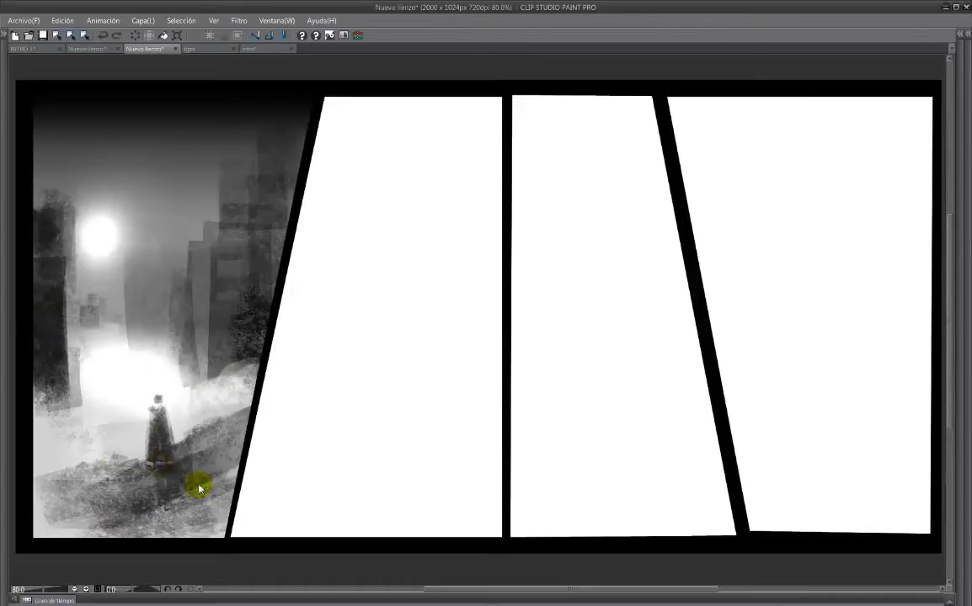
- Scatter dust specks over the sky and the ground around the figure with the Dust brush
key("Tab")
left_click(162, 464)
key("Tab")
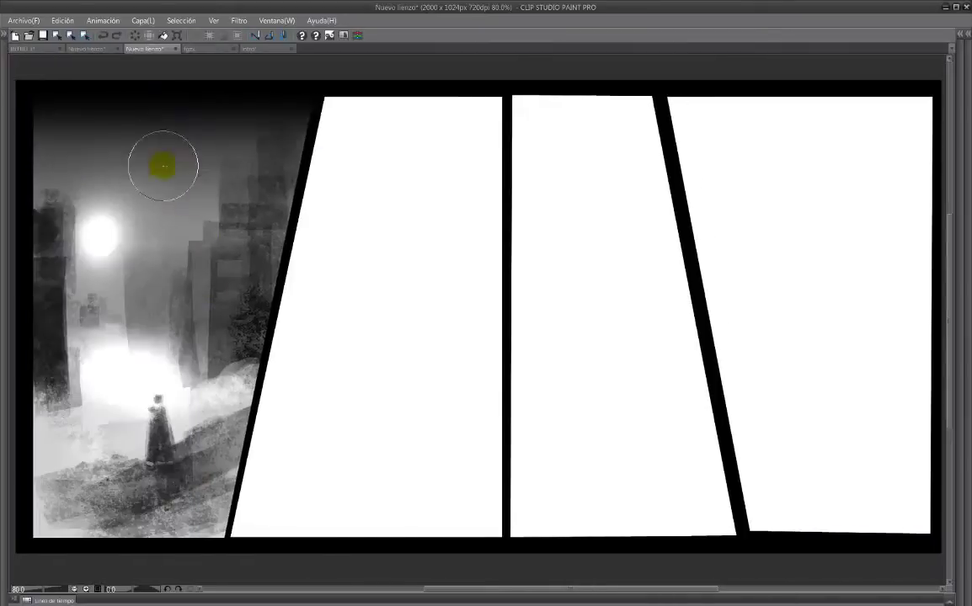
key("Tab")
key("Tab")
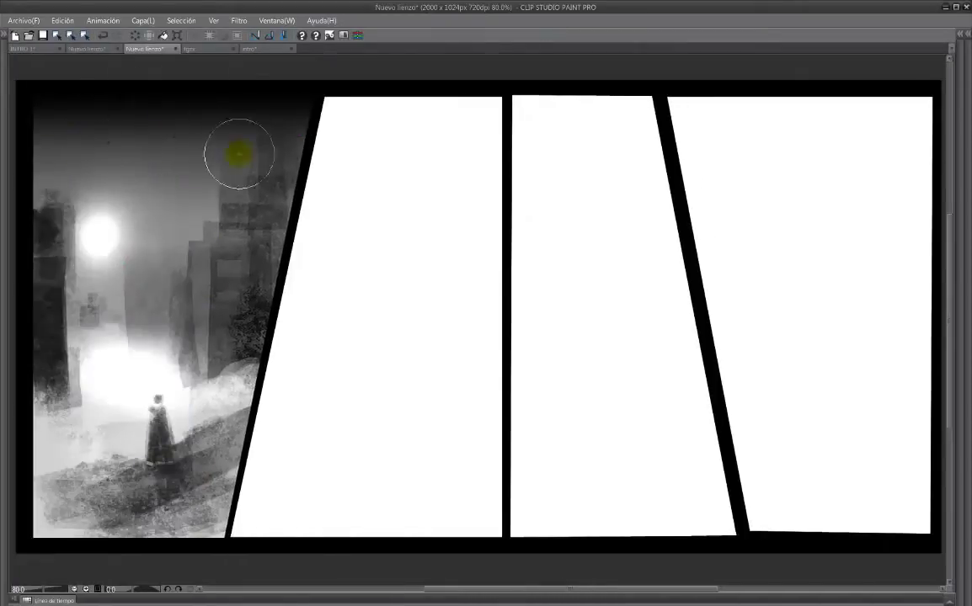
mouse_move(124, 446)
left_mouse_down()
mouse_move(107, 425)
mouse_move(125, 408)
left_mouse_up()
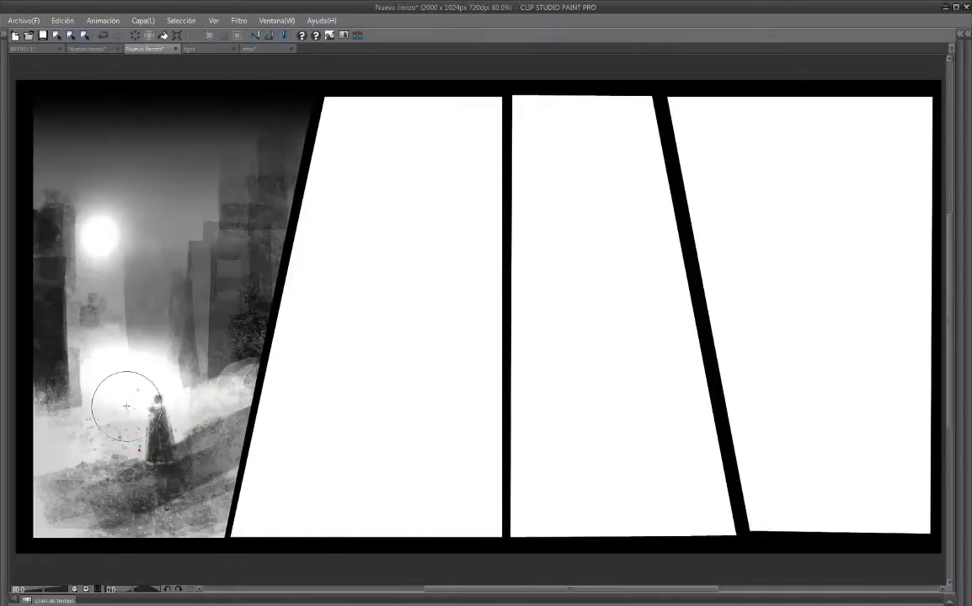
left_click(122, 237)
left_click(362, 161)
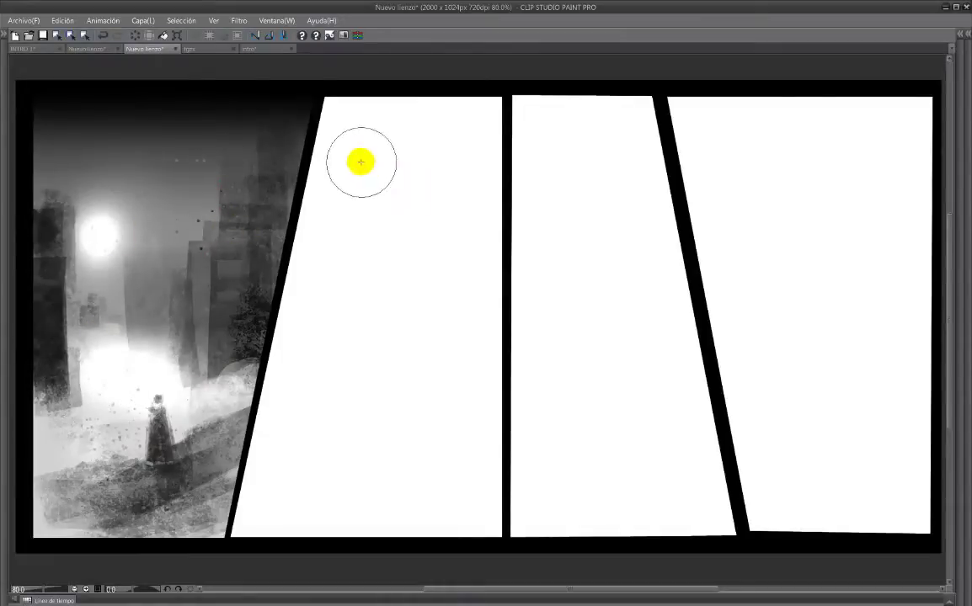
left_click(120, 226)
- Refine the slope's edge around the figure and add a tiny dark mark on the sun with a small brush
left_click(183, 433)
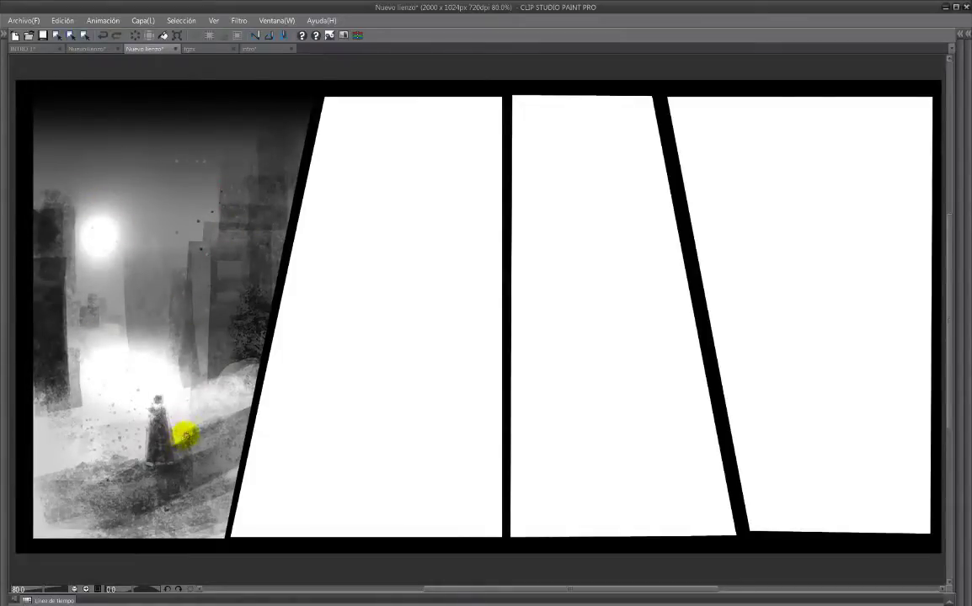
left_click_drag(179, 440, 191, 429)
left_click_drag(150, 465, 117, 458)
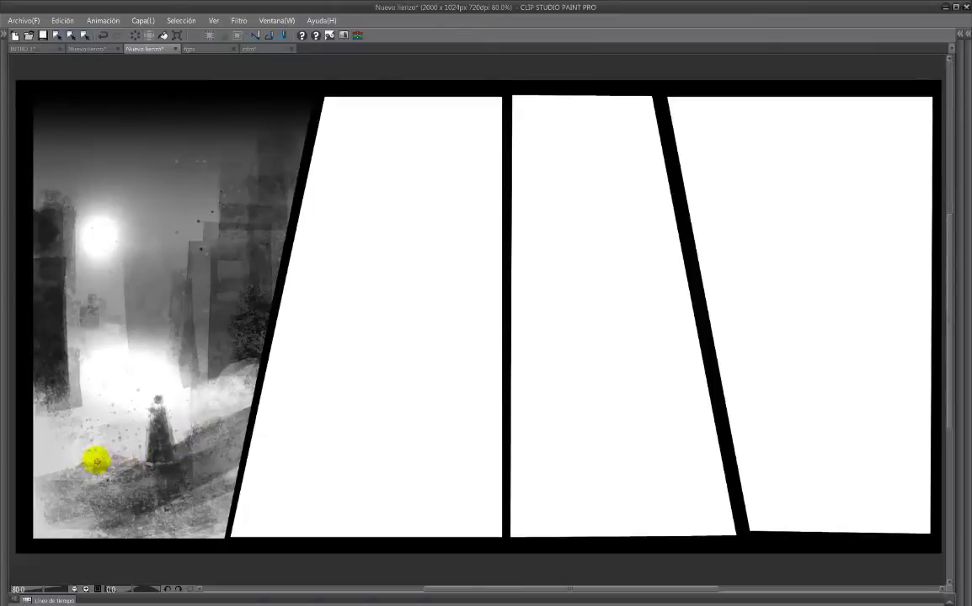
left_click(95, 237)
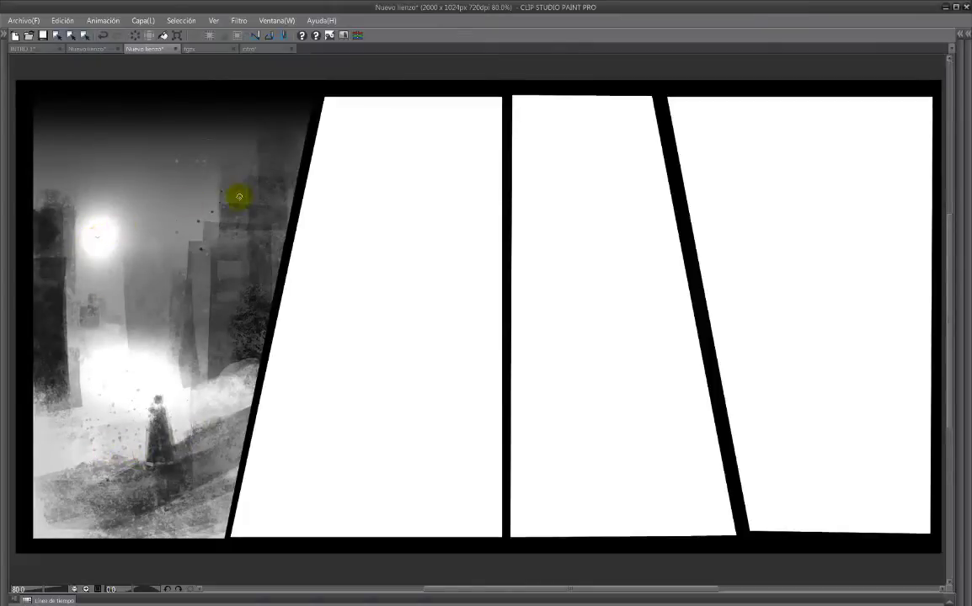
- Shade the top of the sky and the foreground slope of the first panel with large, soft dark strokes
key("Tab")
left_click(125, 93)
key("Tab")
key("Tab")
key("Tab")
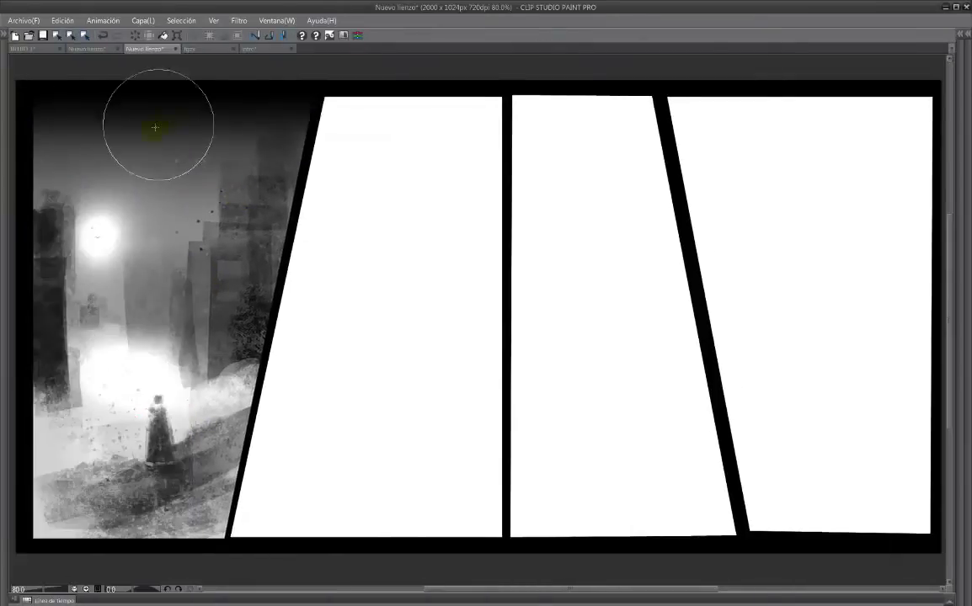
mouse_move(156, 128)
left_mouse_down()
mouse_move(185, 126)
mouse_move(101, 121)
left_mouse_up()
mouse_move(204, 460)
left_mouse_down()
mouse_move(189, 489)
mouse_move(164, 438)
left_mouse_up()
mouse_move(202, 512)
left_mouse_down()
mouse_move(158, 544)
mouse_move(145, 527)
left_mouse_up()
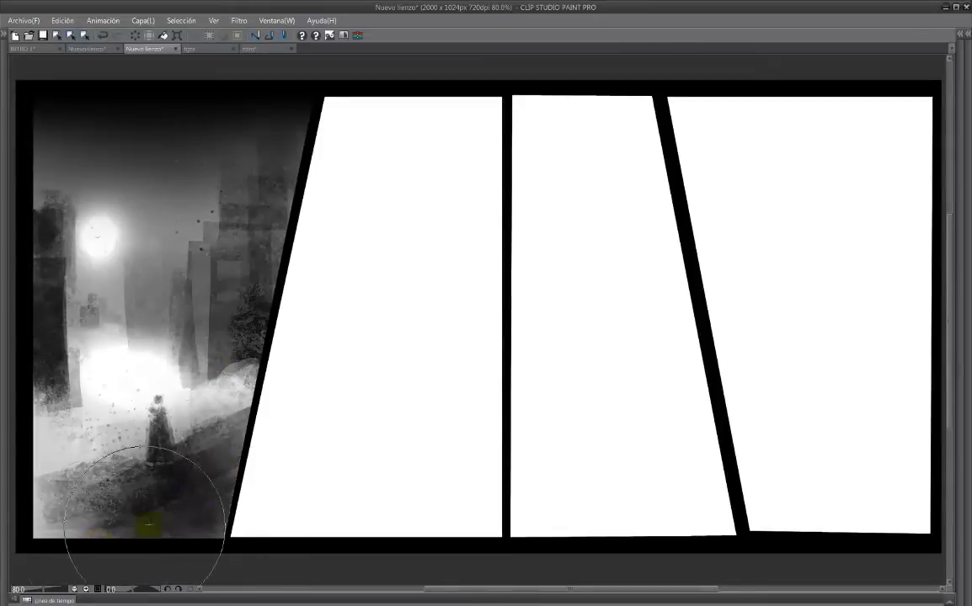
key("ctrl+z")
left_click(163, 431)
- Refine the first panel's building silhouettes and slope with small brush strokes, undoing the unwanted ones
key("Tab")
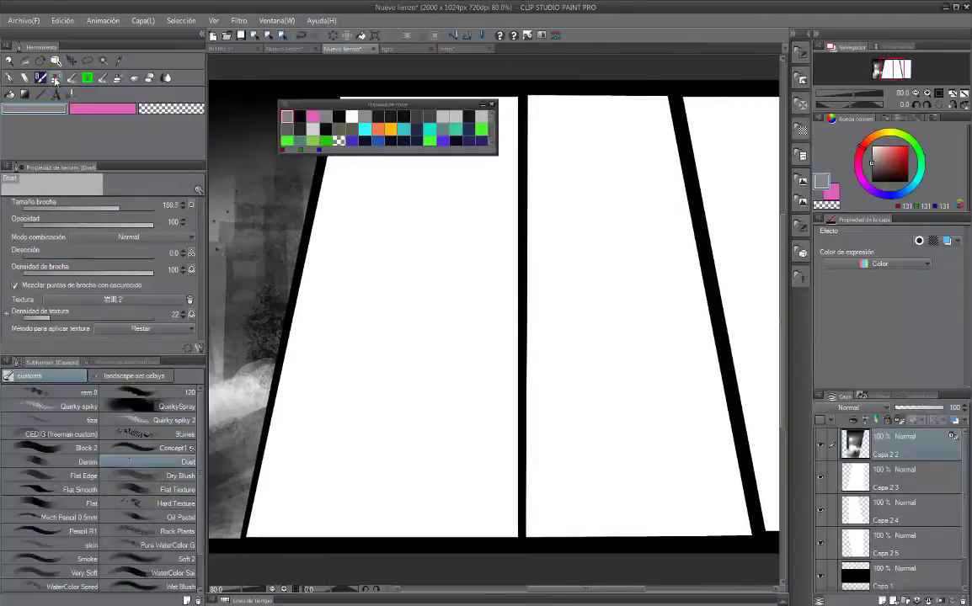
key("Tab")
left_click(217, 280)
left_click_drag(115, 243, 133, 304)
key("ctrl+z")
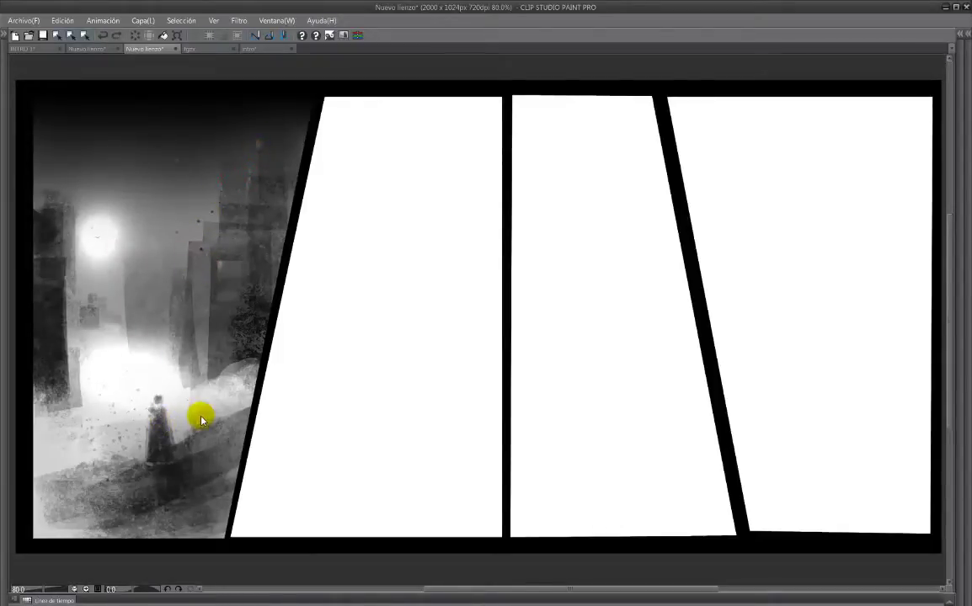
left_click(109, 304)
key("ctrl+z")
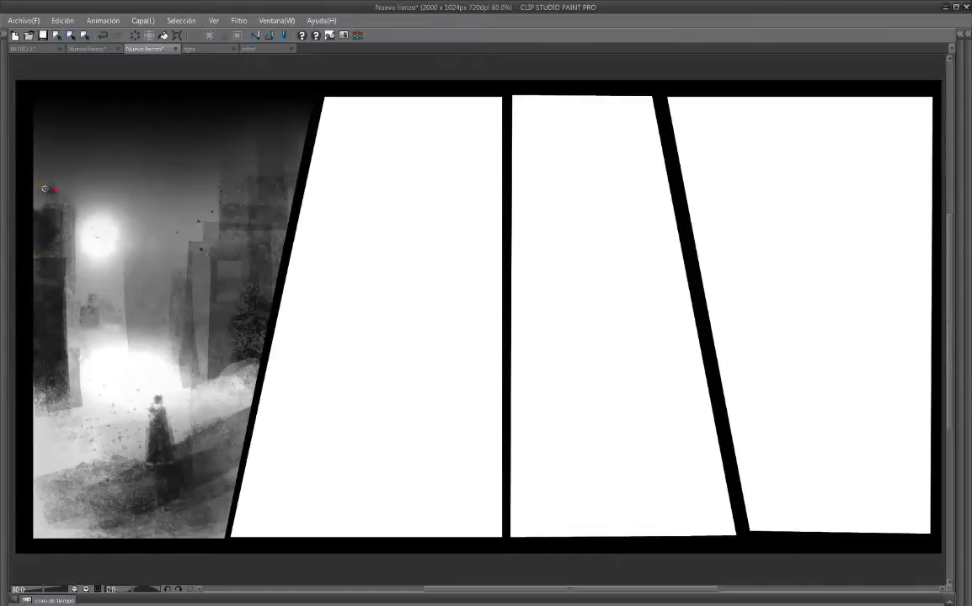
key("ctrl+z")
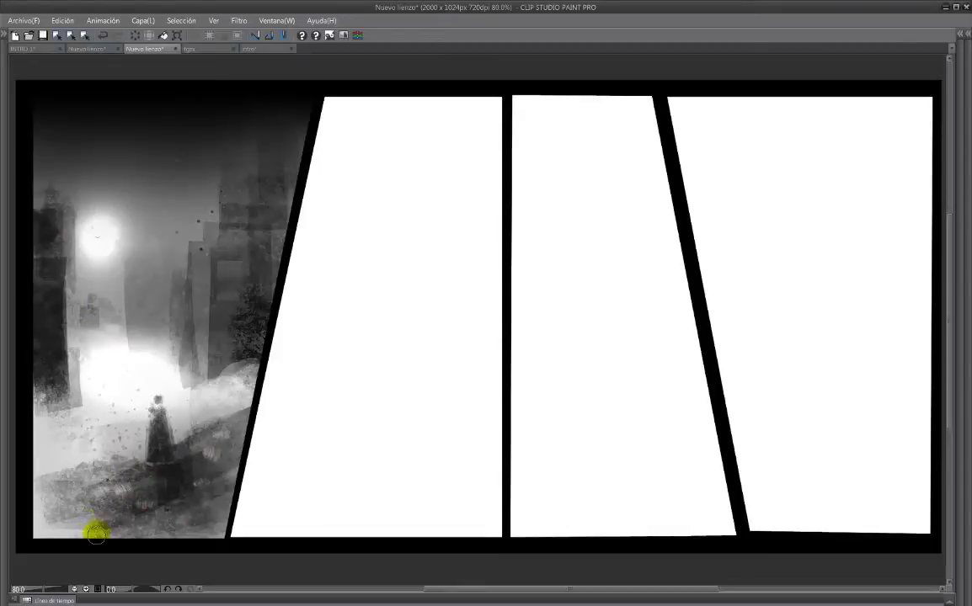
- Lock the transparency of layer Capa 2 3 and fill the second panel from top to bottom with the Night sky gradient
key("Tab")
left_click(893, 477)
key("g")
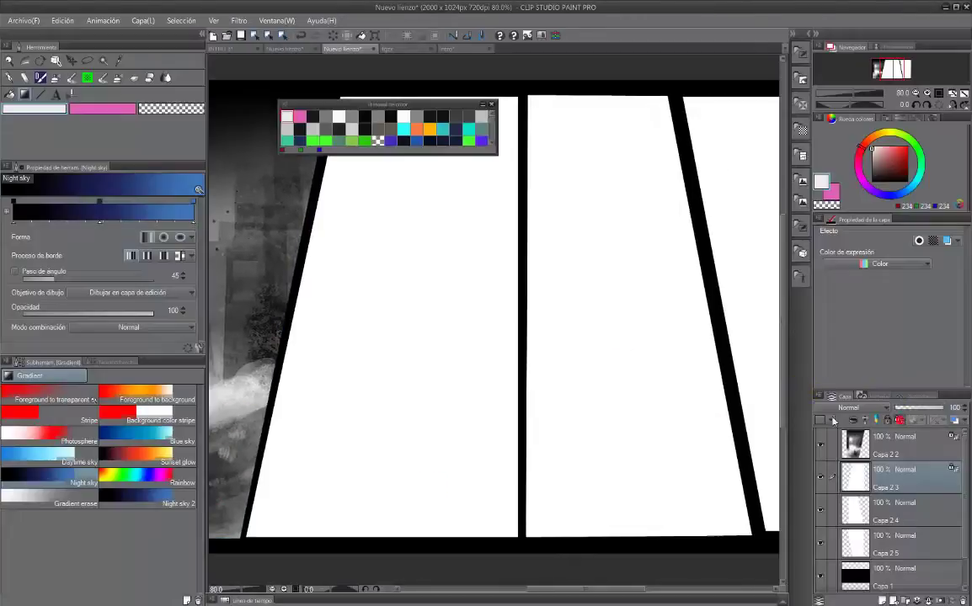
key("Tab")
left_click_drag(395, 134, 381, 527)
- Desaturate and darken the second panel's gradient to dark greys with the Hue/Saturation/Luminosity adjustment
key("ctrl+u")
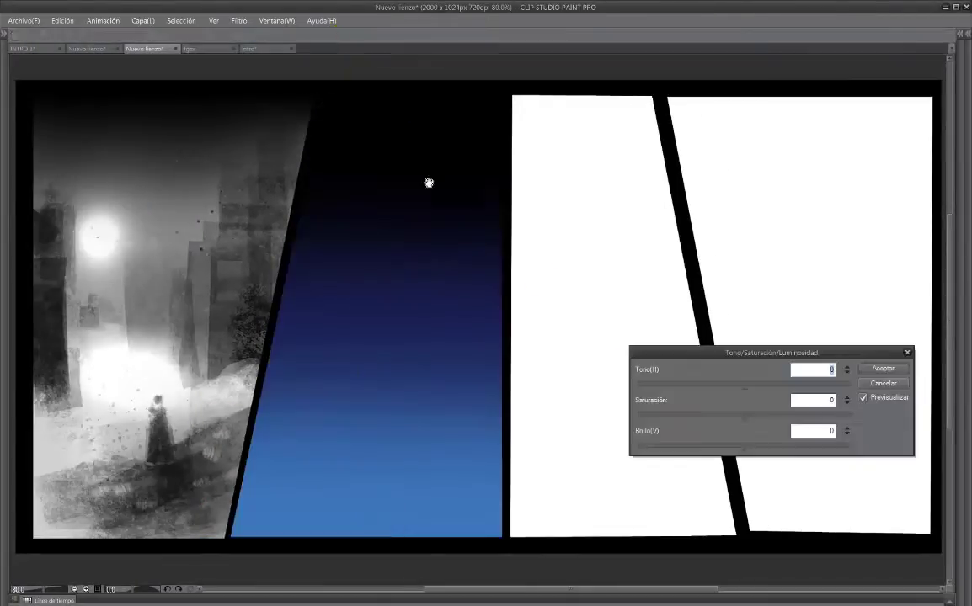
left_click_drag(744, 418, 683, 447)
left_click(880, 369)
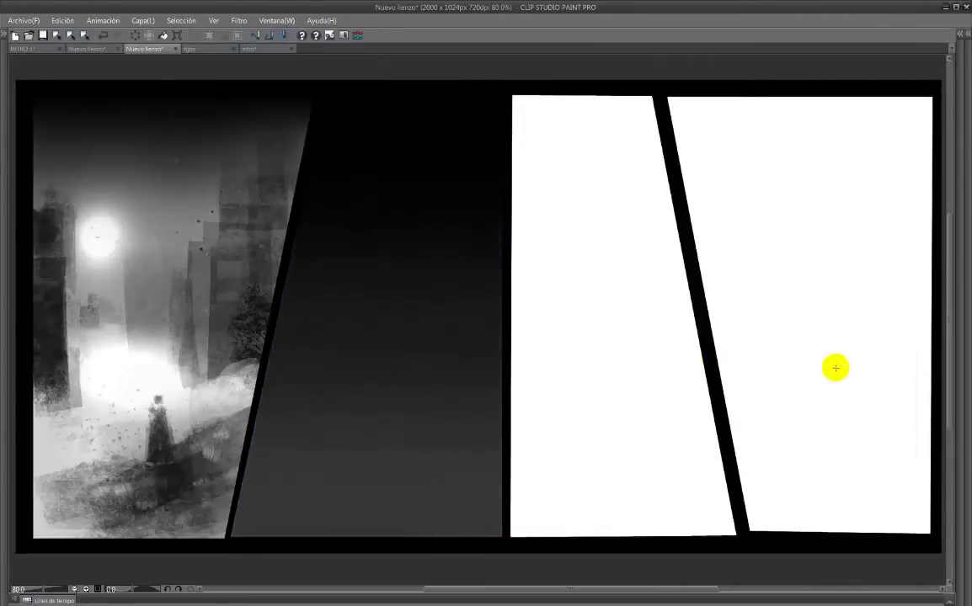
- Paint clusters of light speckled foliage texture over the second panel's dark background
key("Tab")
left_click(42, 78)
left_click(173, 456)
key("Tab")
mouse_move(263, 379)
left_mouse_down()
mouse_move(290, 362)
mouse_move(305, 307)
mouse_move(356, 335)
mouse_move(471, 325)
mouse_move(496, 338)
mouse_move(345, 362)
mouse_move(397, 422)
mouse_move(313, 427)
mouse_move(343, 295)
mouse_move(379, 265)
mouse_move(368, 259)
mouse_move(416, 263)
mouse_move(312, 464)
mouse_move(445, 411)
mouse_move(418, 384)
mouse_move(252, 409)
mouse_move(352, 518)
mouse_move(395, 406)
mouse_move(429, 403)
mouse_move(348, 337)
mouse_move(410, 487)
mouse_move(430, 384)
mouse_move(318, 303)
mouse_move(177, 260)
mouse_move(400, 433)
mouse_move(447, 487)
mouse_move(454, 481)
mouse_move(398, 178)
mouse_move(424, 144)
mouse_move(442, 186)
mouse_move(467, 177)
mouse_move(262, 495)
mouse_move(401, 444)
mouse_move(157, 368)
mouse_move(413, 451)
mouse_move(701, 292)
mouse_move(625, 203)
left_mouse_up()
- Block in a light head and body for a small figure at the second panel's centre with the Flat Texture brush
key("Tab")
left_click(61, 95)
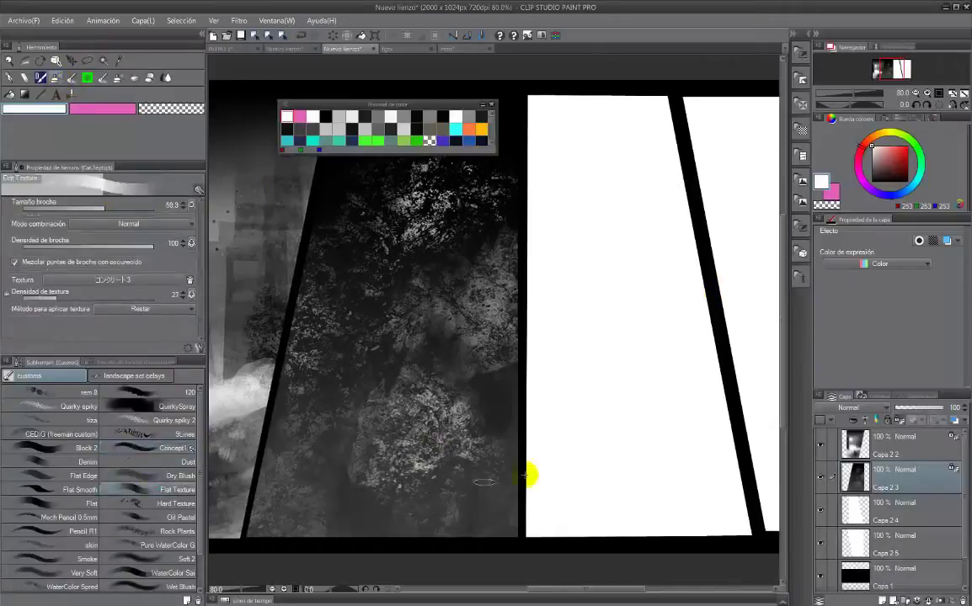
key("Tab")
key("Tab")
key("Tab")
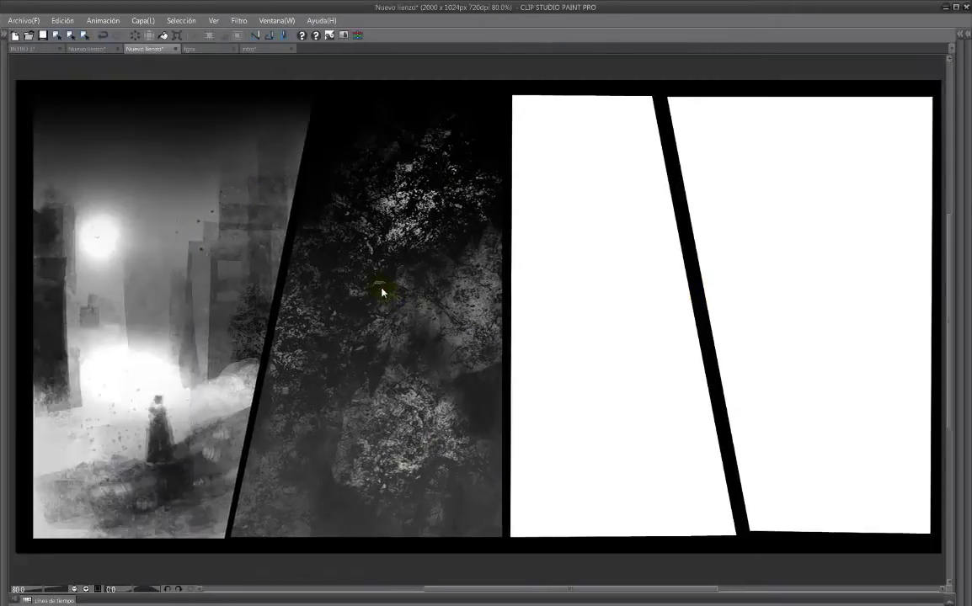
key("Tab")
key("Tab")
key("ctrl+z")
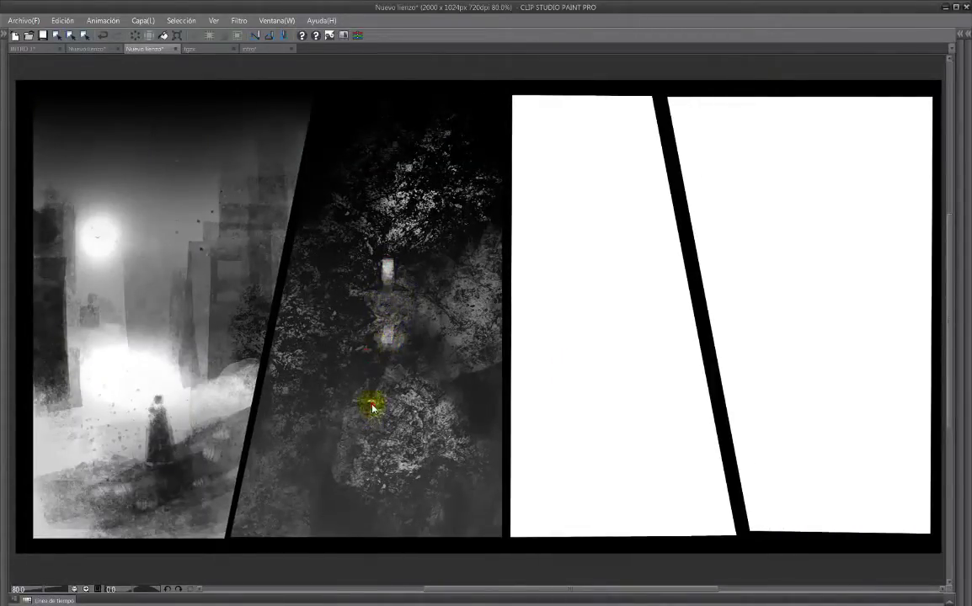
- Add faint light strokes below and around the central figure, scattered pale spots, and grey blocks in the panel's lower left
mouse_move(400, 407)
left_mouse_down()
mouse_move(377, 403)
mouse_move(389, 443)
left_mouse_up()
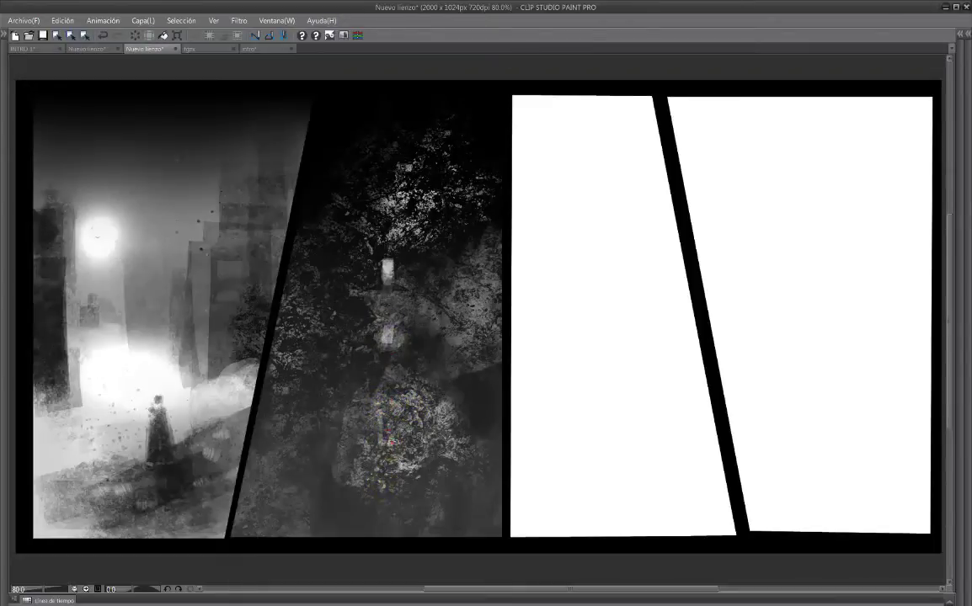
left_click_drag(403, 492, 418, 514)
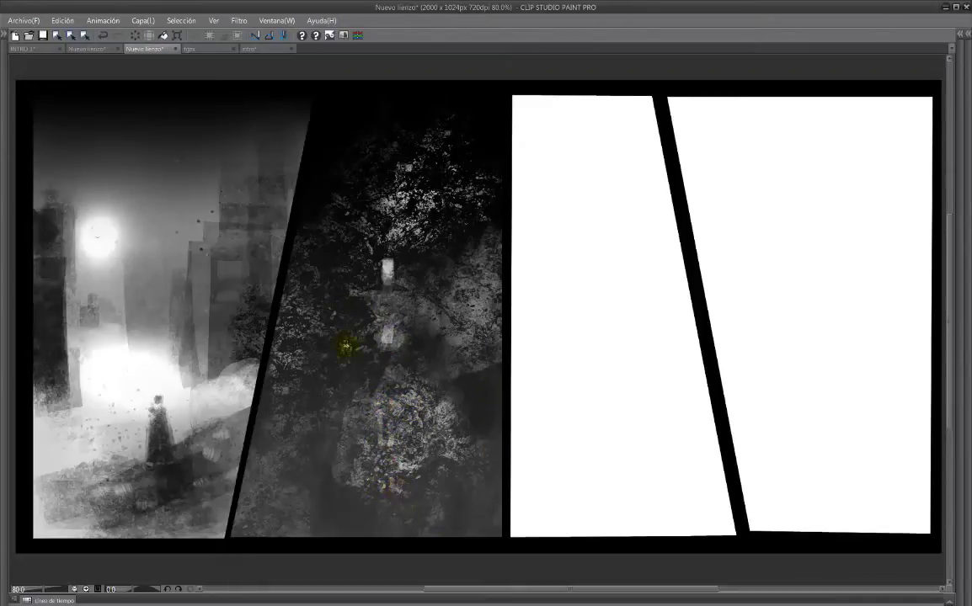
left_click_drag(352, 331, 342, 353)
left_click_drag(432, 340, 438, 360)
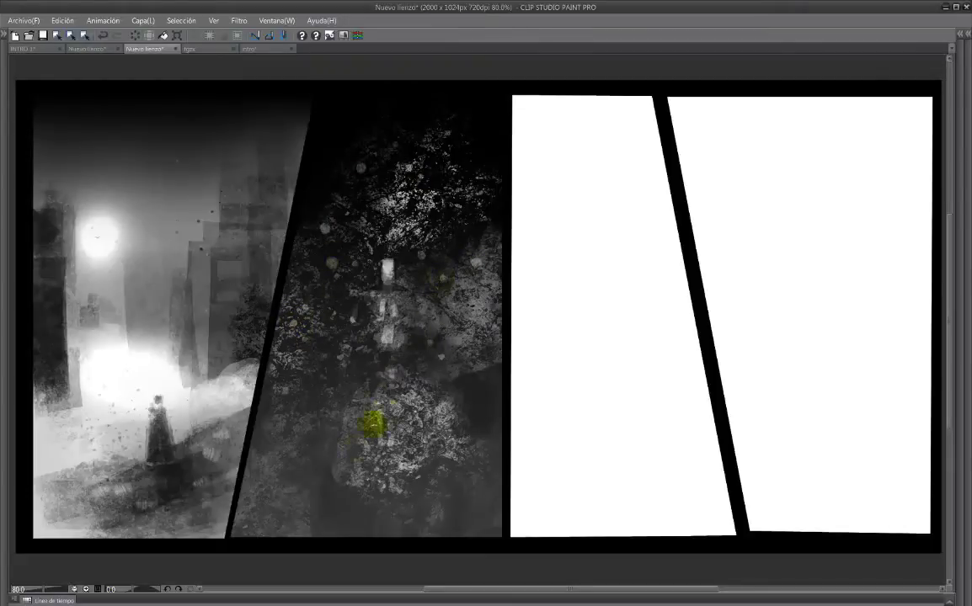
left_click_drag(314, 446, 314, 468)
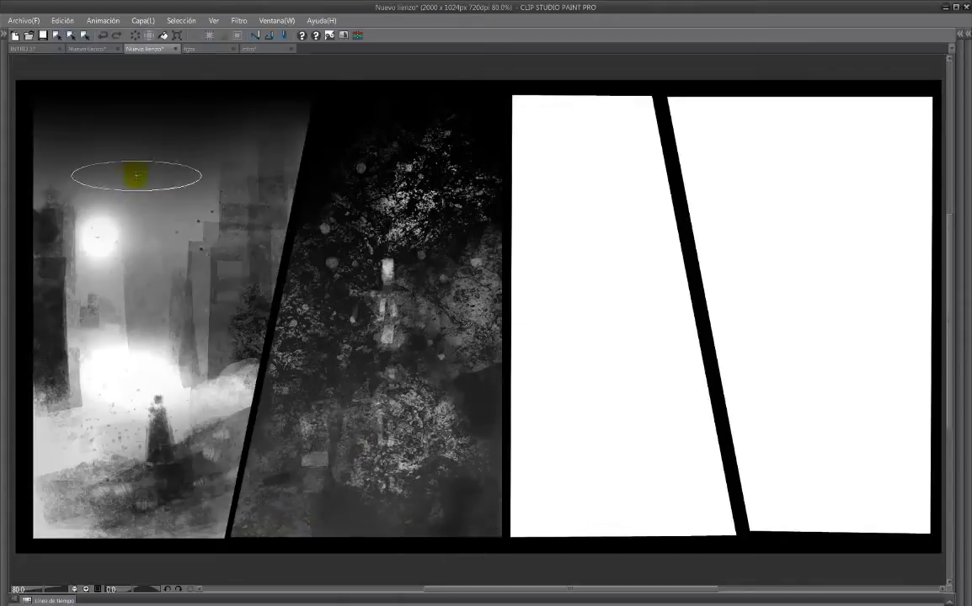
- Try to paint a large light disc over the second panel's central figure
left_click(381, 199)
key("ctrl+z")
left_click(388, 317)
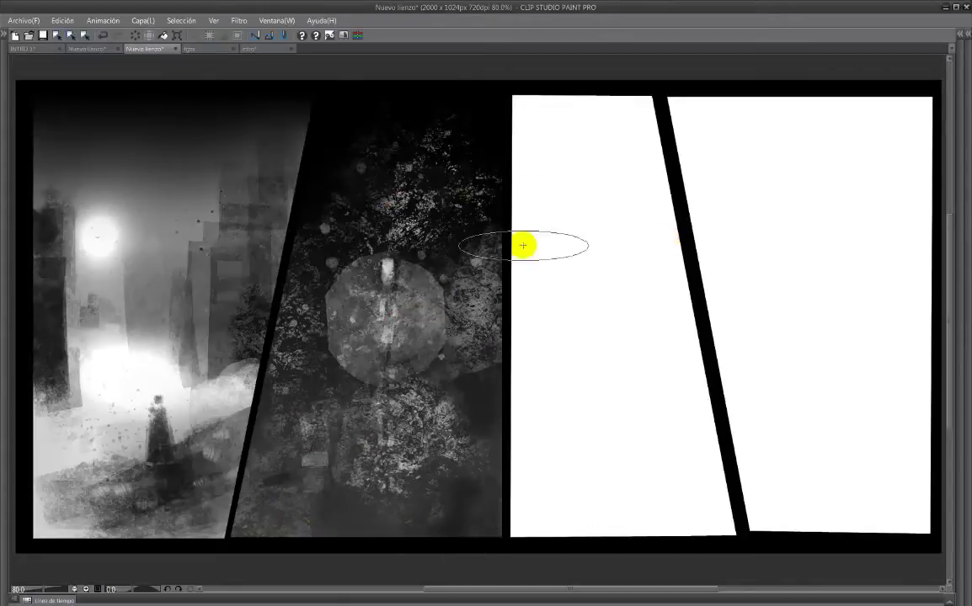
key("ctrl+z")
key("Tab")
left_click(86, 412)
key("Tab")
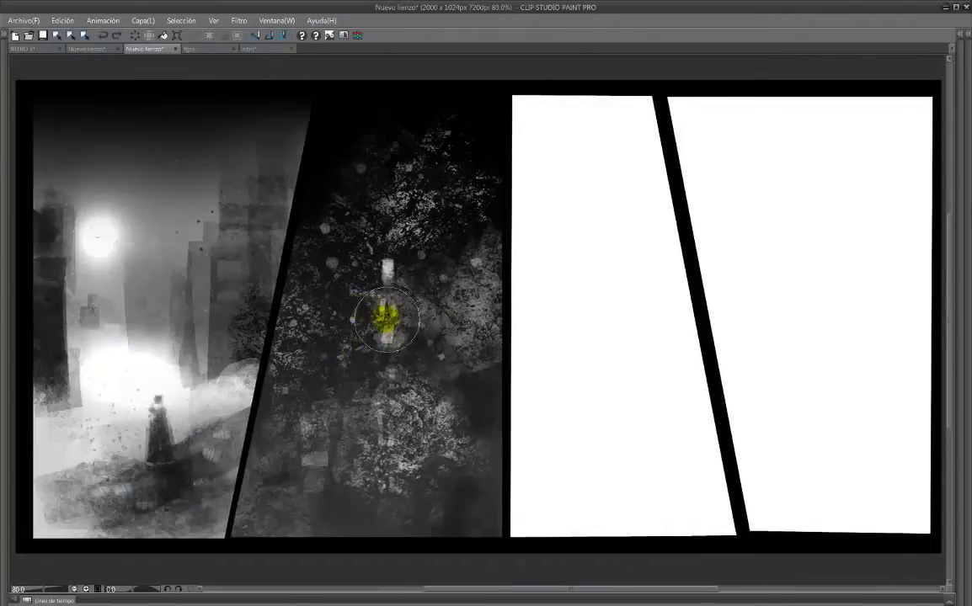
key("ctrl+z")
key("Tab")
key("Tab")
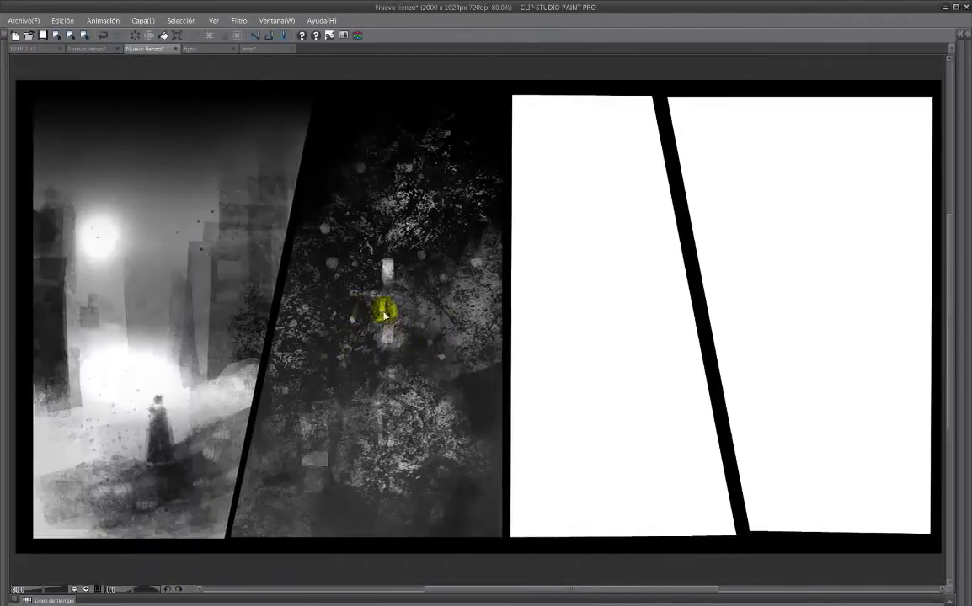
- Brighten the second panel's central figure into a vertical beam of light and airbrush a large soft white glow over the foliage above it
mouse_move(384, 315)
left_mouse_down()
mouse_move(387, 257)
mouse_move(382, 389)
mouse_move(385, 189)
mouse_move(386, 275)
left_mouse_up()
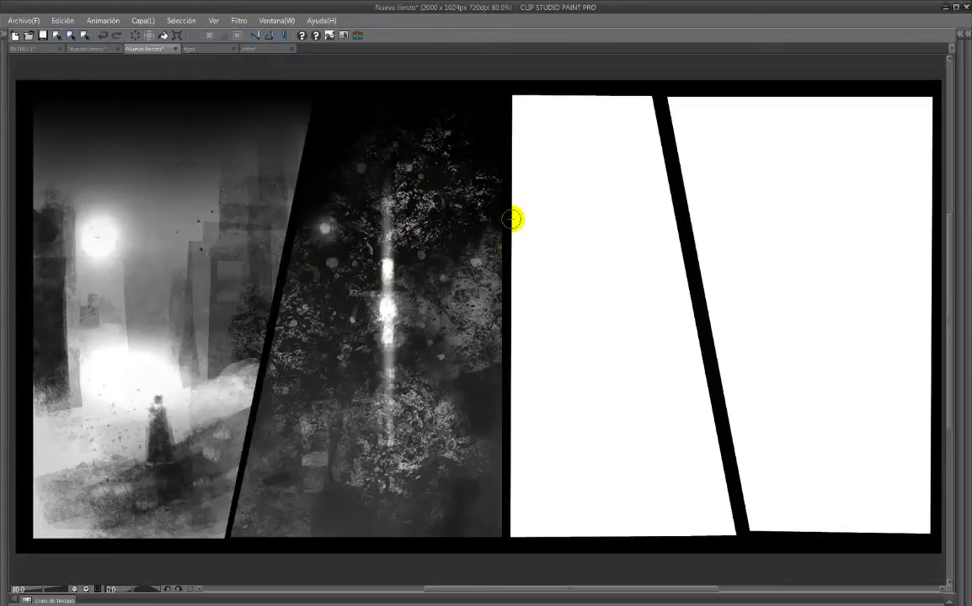
mouse_move(388, 334)
left_mouse_down()
mouse_move(385, 420)
mouse_move(389, 264)
mouse_move(403, 281)
mouse_move(399, 198)
mouse_move(360, 205)
mouse_move(418, 255)
mouse_move(409, 177)
mouse_move(405, 241)
mouse_move(384, 156)
left_mouse_up()
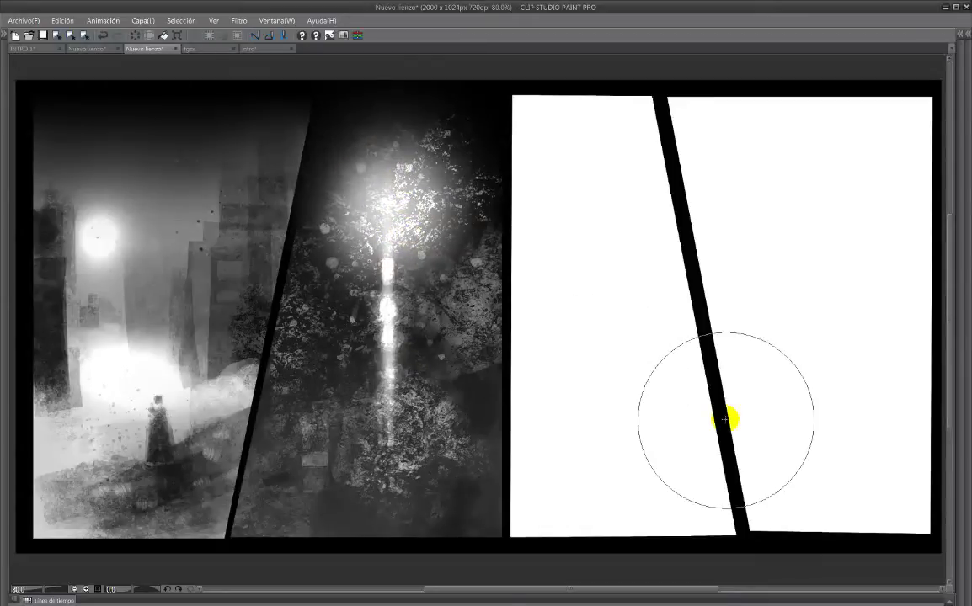
- Add a new layer and paint small black marks on and around the second panel's central figure with the Concept1 brush
key("Tab")
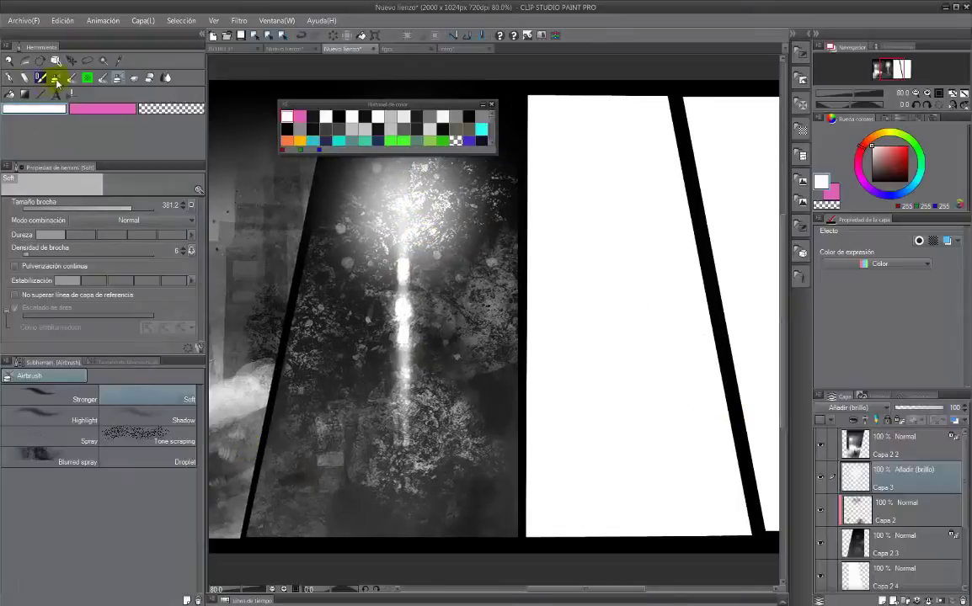
left_click(169, 448)
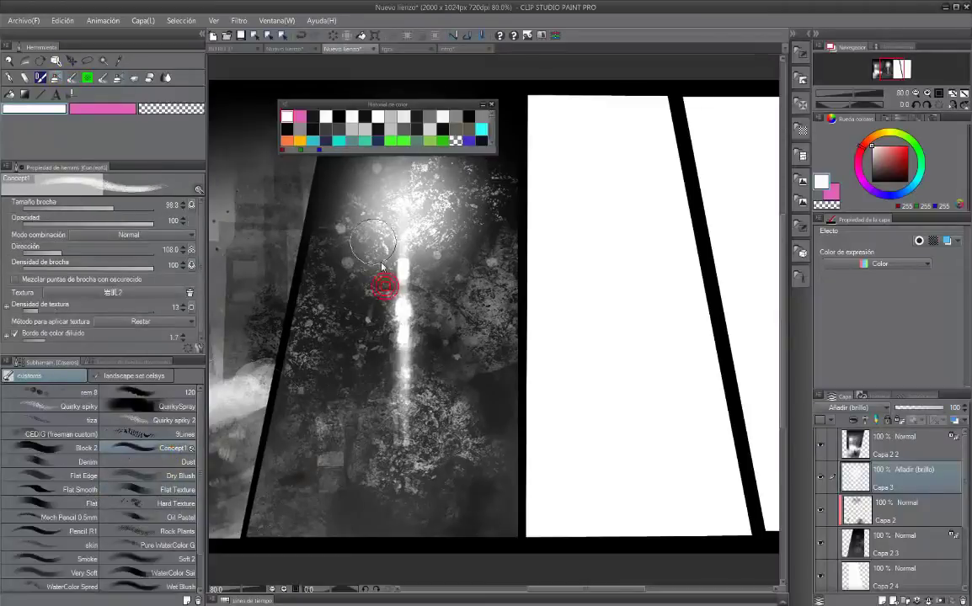
left_click(881, 601)
key("bracketleft")
key("bracketleft")
left_click_drag(402, 262, 400, 281)
key("bracketleft")
left_click_drag(399, 319, 401, 301)
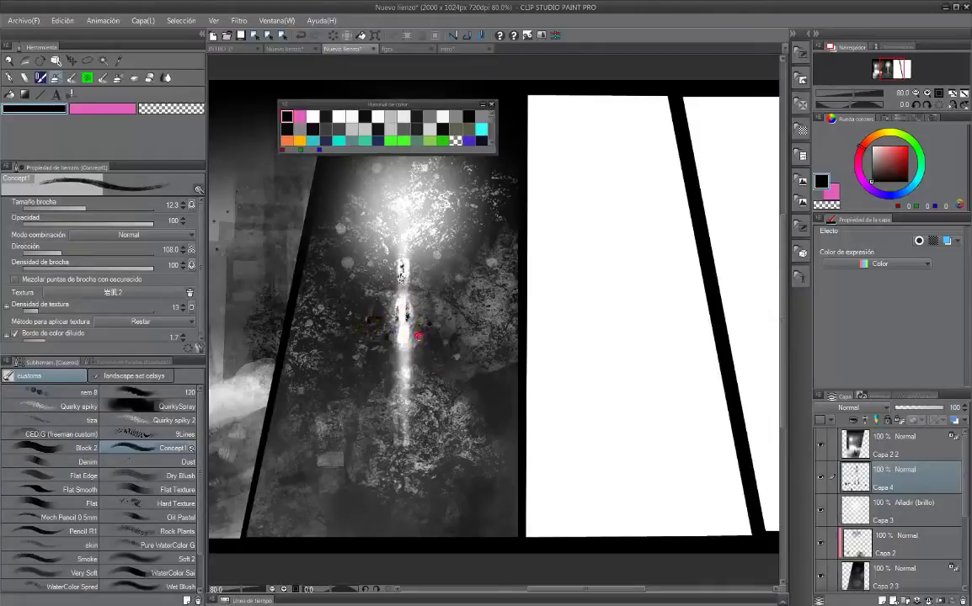
- Add white highlights to the central figure and surrounding pale spots, plus small dark dots along the light beam
left_click(402, 260, "alt")
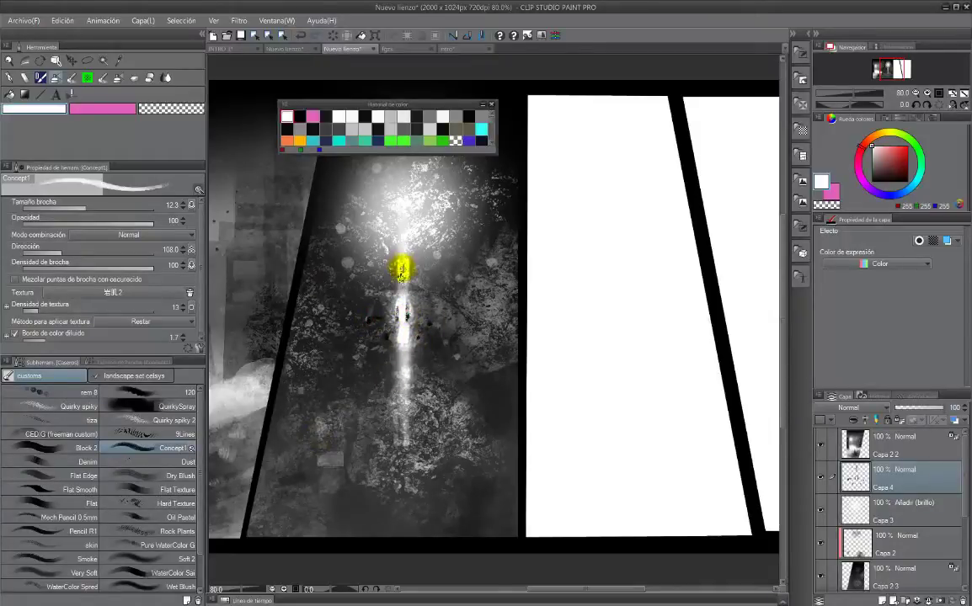
left_click_drag(402, 268, 400, 281)
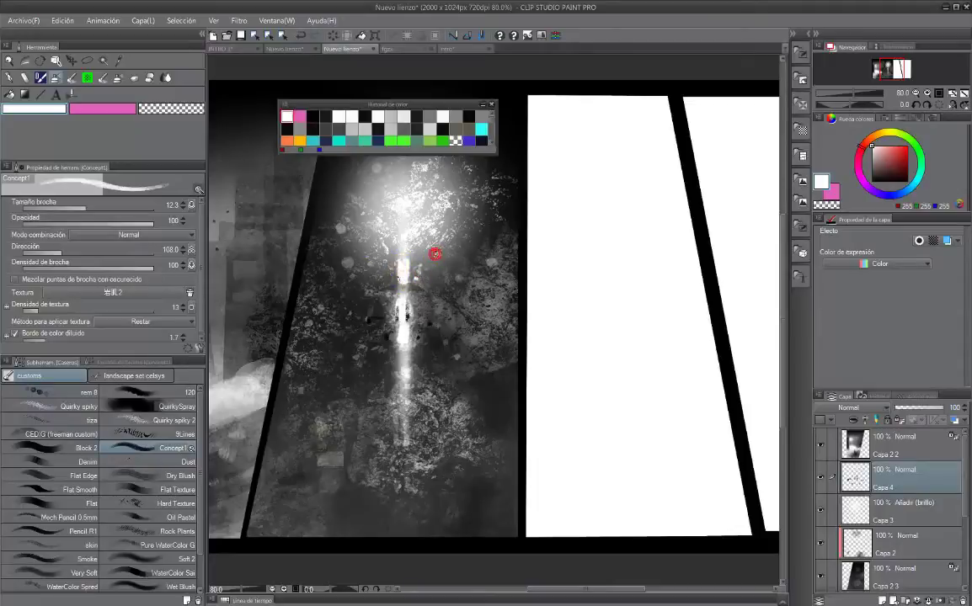
left_click(367, 183)
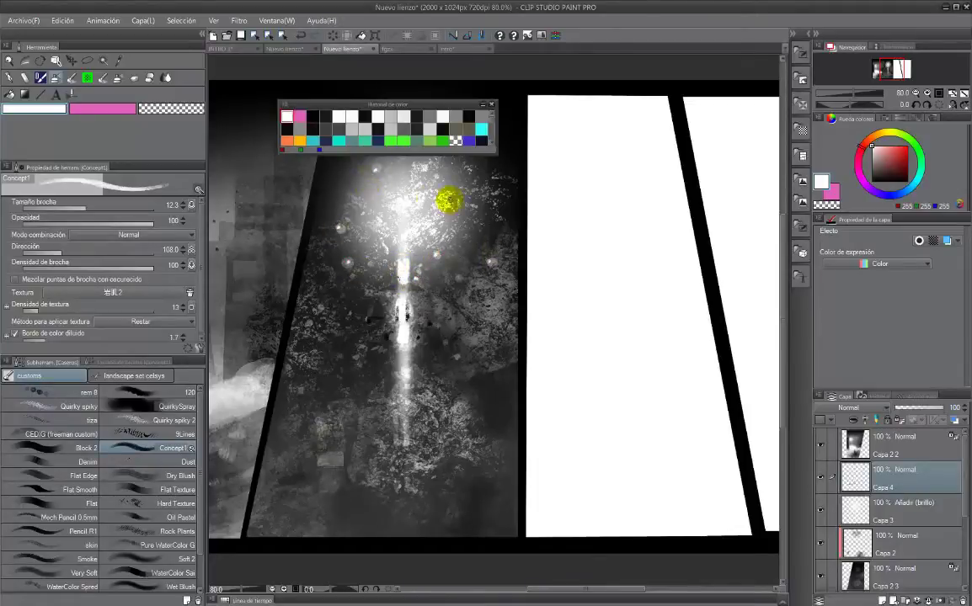
key("p")
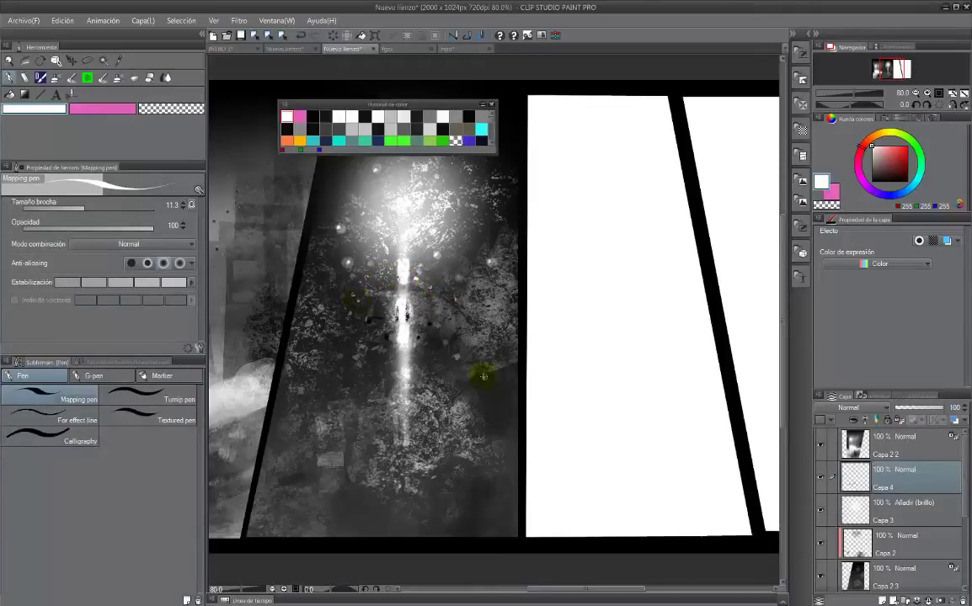
key("Tab")
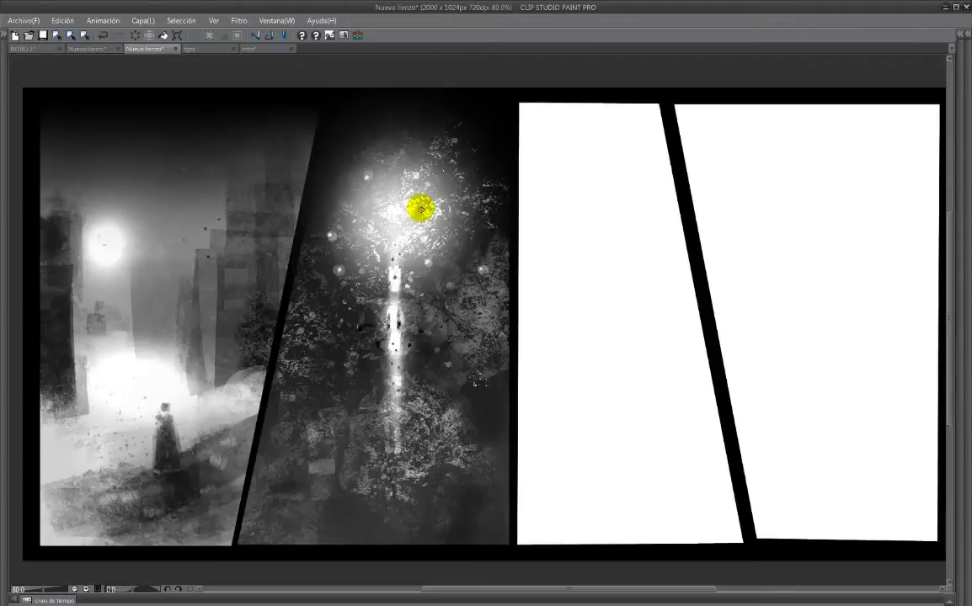
- Lock the third panel layer's transparent pixels and fill it with the Night sky gradient, black at the base and blue above
key("Tab")
left_click_drag(963, 483, 964, 524)
left_click(906, 517)
left_click(900, 420)
left_click(24, 95)
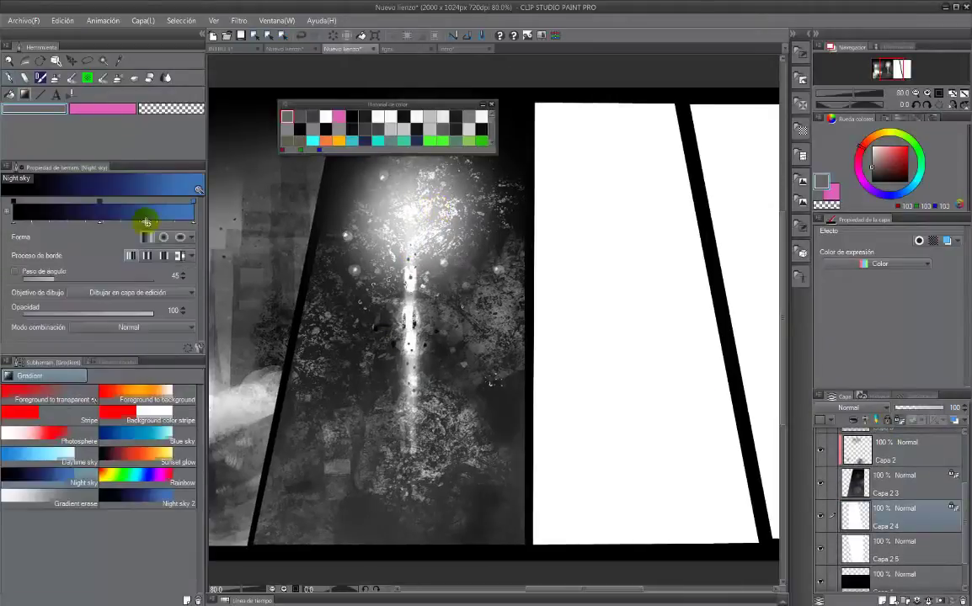
left_click_drag(584, 119, 616, 510)
key("ctrl+z")
left_click_drag(603, 470, 603, 234)
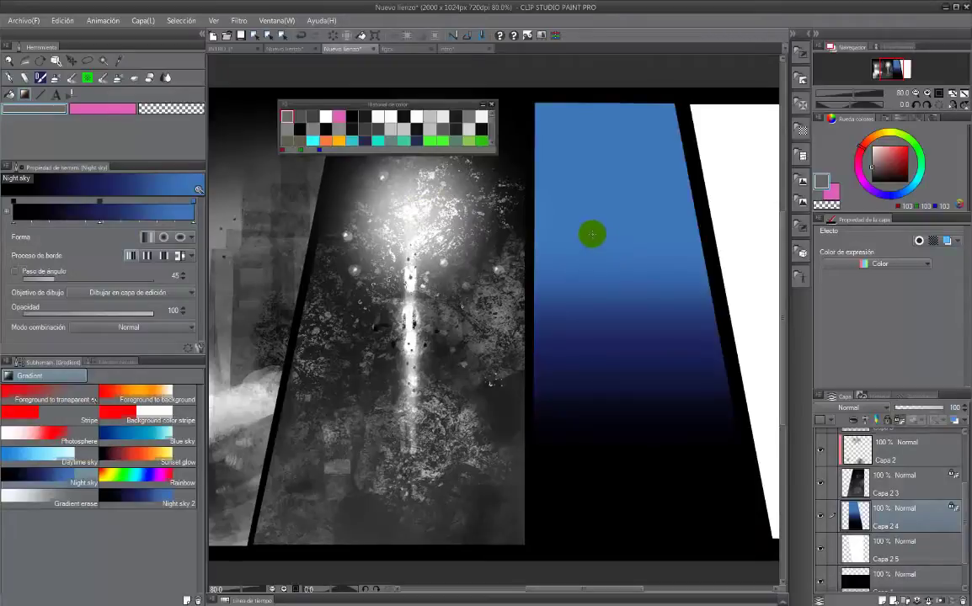
- Desaturate the third panel's blue gradient to neutral grey
key("ctrl+u")
left_click_drag(745, 415, 637, 415)
left_click(880, 369)
- Smudge the third panel's grey gradient into uneven mist with the Quirky spiky brush
left_click(165, 78)
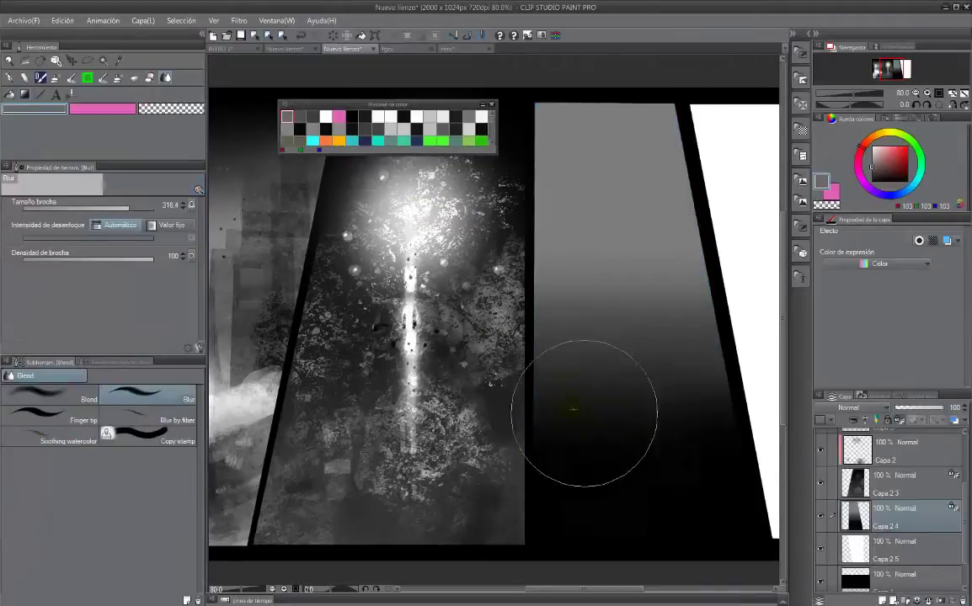
left_click(56, 77)
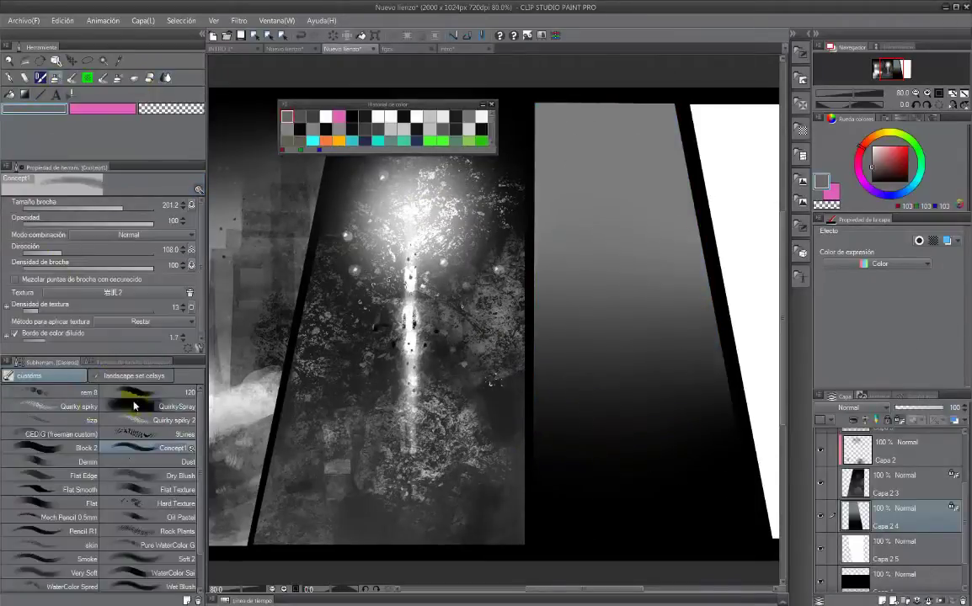
mouse_move(693, 416)
left_mouse_down()
mouse_move(713, 394)
mouse_move(648, 442)
mouse_move(563, 425)
left_mouse_up()
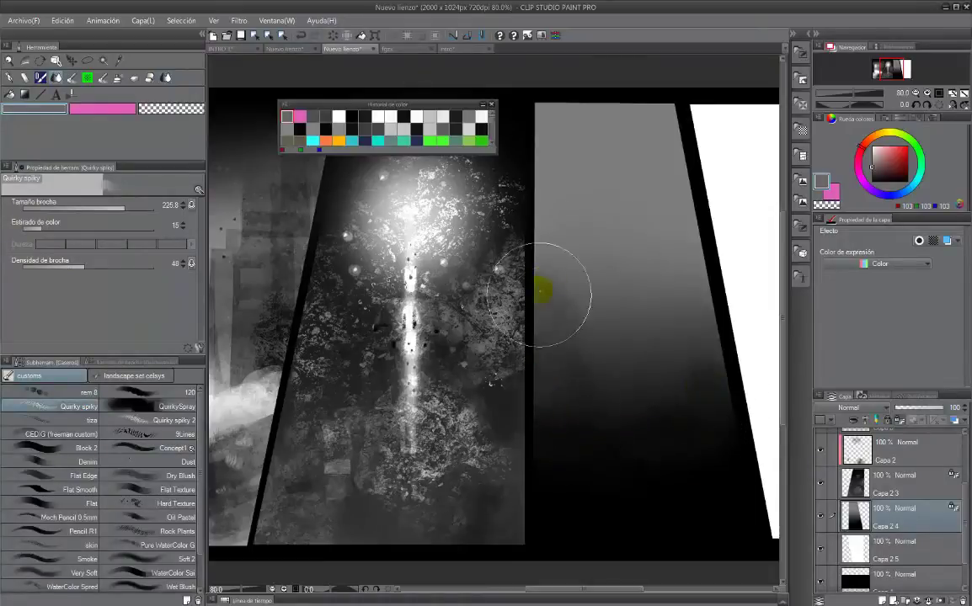
mouse_move(572, 279)
left_mouse_down()
mouse_move(587, 336)
mouse_move(557, 312)
left_mouse_up()
mouse_move(530, 215)
left_mouse_down()
mouse_move(568, 227)
mouse_move(541, 274)
left_mouse_up()
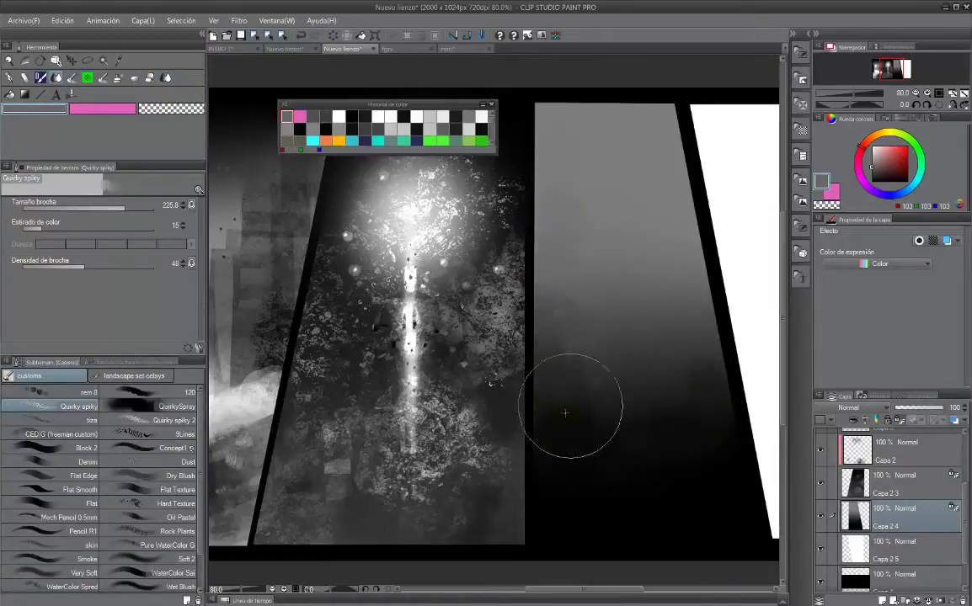
mouse_move(632, 416)
left_mouse_down()
mouse_move(609, 400)
mouse_move(623, 411)
mouse_move(574, 307)
mouse_move(594, 332)
mouse_move(575, 267)
mouse_move(590, 243)
mouse_move(555, 216)
left_mouse_up()
key("Tab")
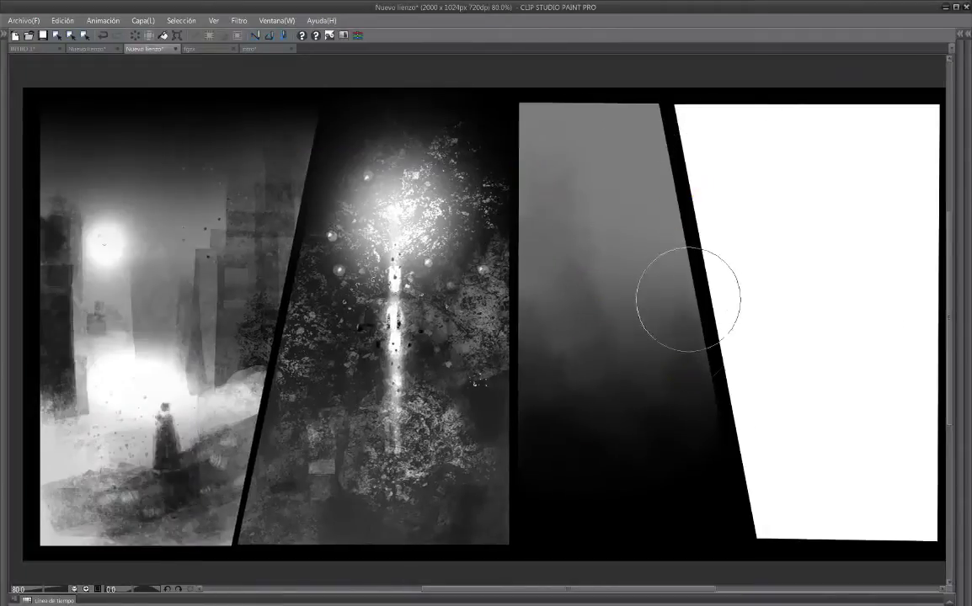
mouse_move(645, 364)
left_mouse_down()
mouse_move(632, 311)
mouse_move(647, 335)
left_mouse_up()
key("[")
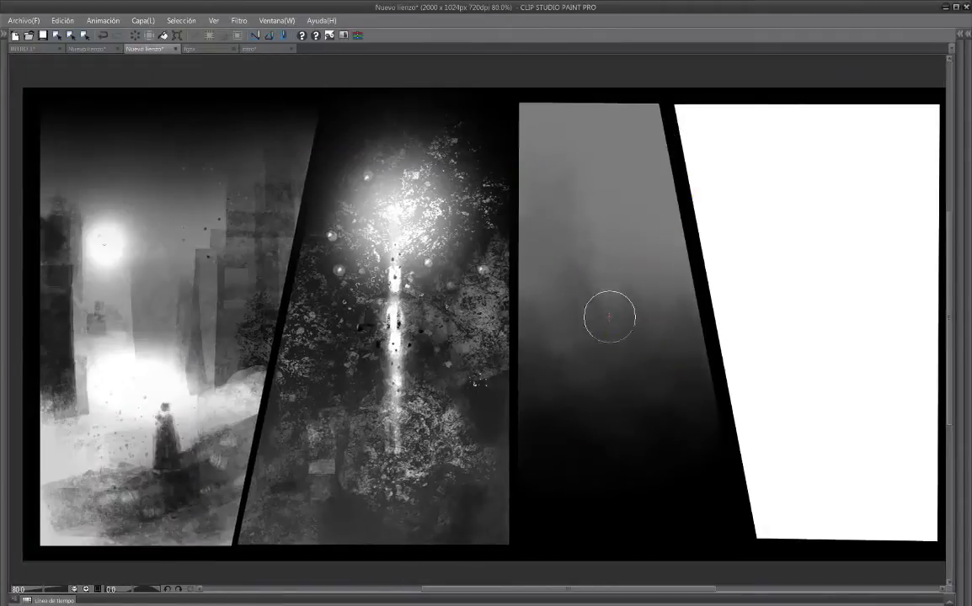
- Paint a glowing white disc with a soft halo near the third panel's upper right edge with the Highlight airbrush
key("Tab")
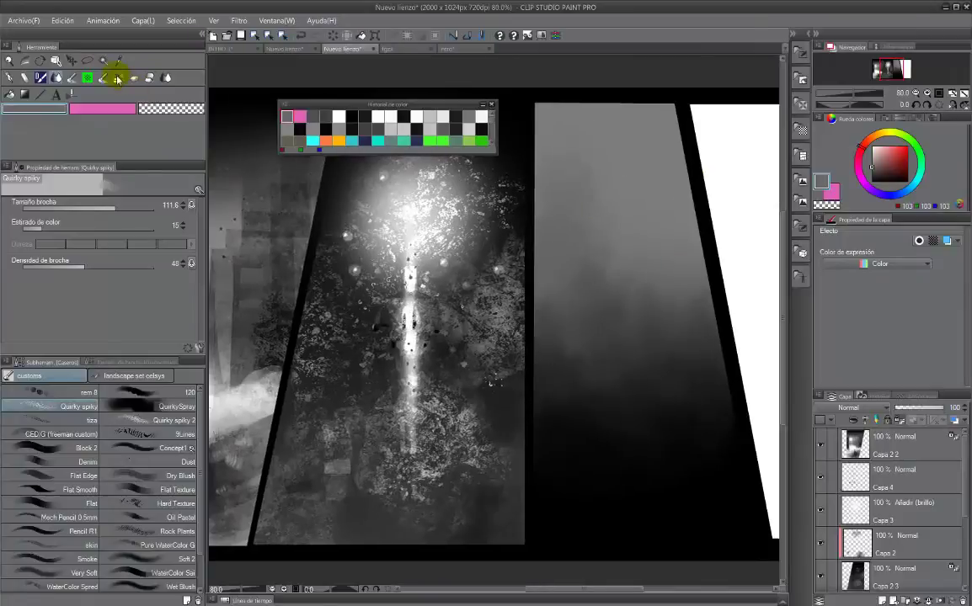
mouse_move(665, 183)
left_mouse_down()
mouse_move(698, 184)
mouse_move(670, 254)
mouse_move(660, 244)
mouse_move(752, 114)
mouse_move(681, 210)
left_mouse_up()
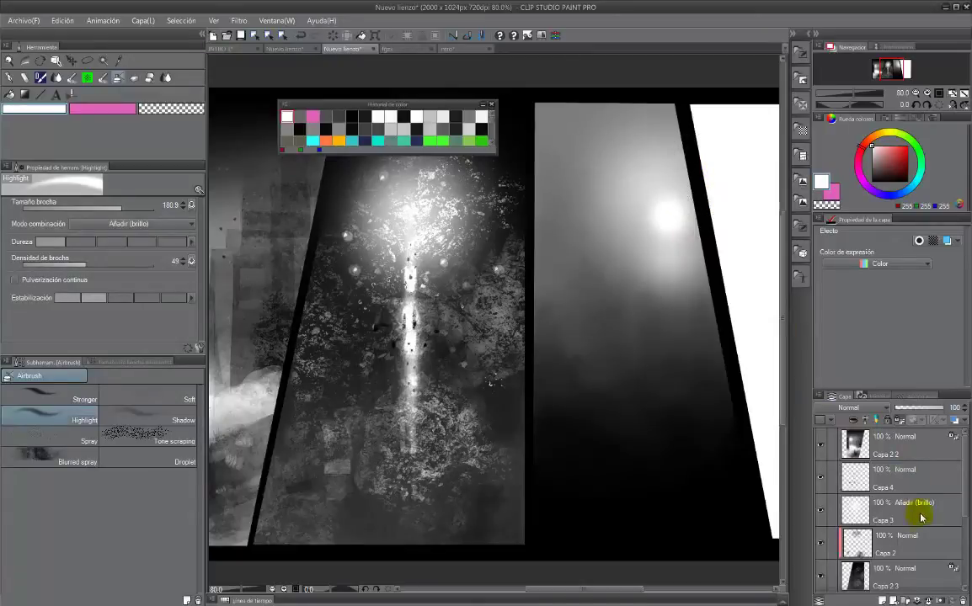
- Add a clipped layer above the third panel's gradient and paint white speckled foliage along its base with the Rock Plants brush
left_click(882, 599)
left_click(25, 78)
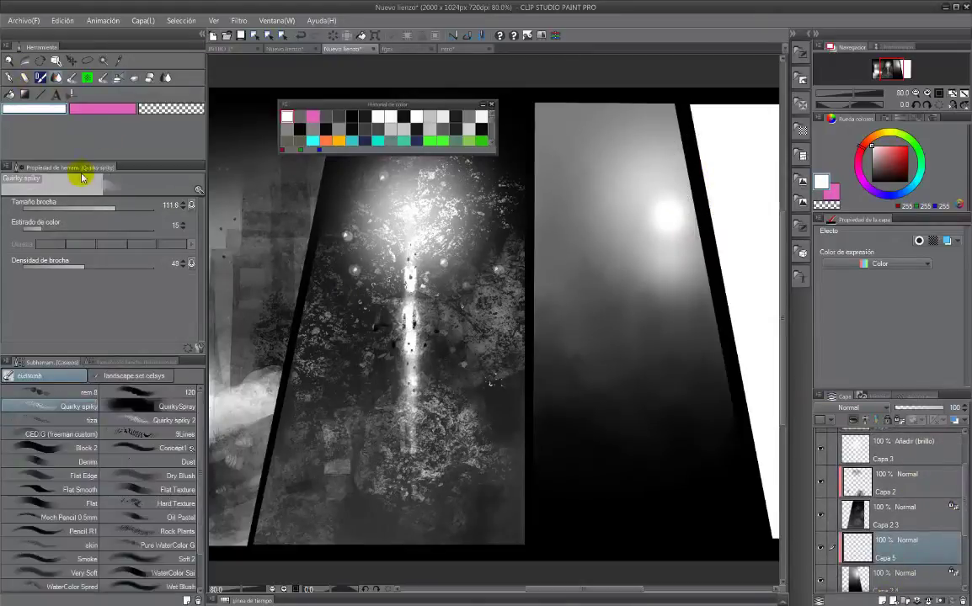
left_click(169, 529)
mouse_move(683, 546)
left_mouse_down()
mouse_move(557, 534)
mouse_move(575, 529)
mouse_move(560, 492)
mouse_move(606, 475)
mouse_move(534, 470)
mouse_move(607, 468)
mouse_move(664, 513)
mouse_move(736, 495)
mouse_move(558, 442)
mouse_move(722, 437)
mouse_move(641, 501)
mouse_move(705, 459)
left_mouse_up()
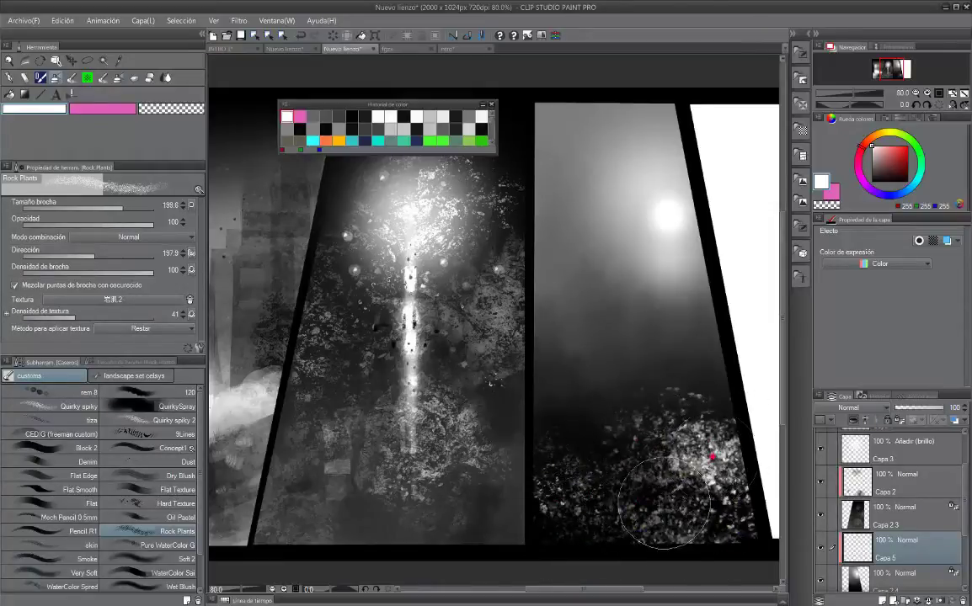
key("Tab")
key("Tab")
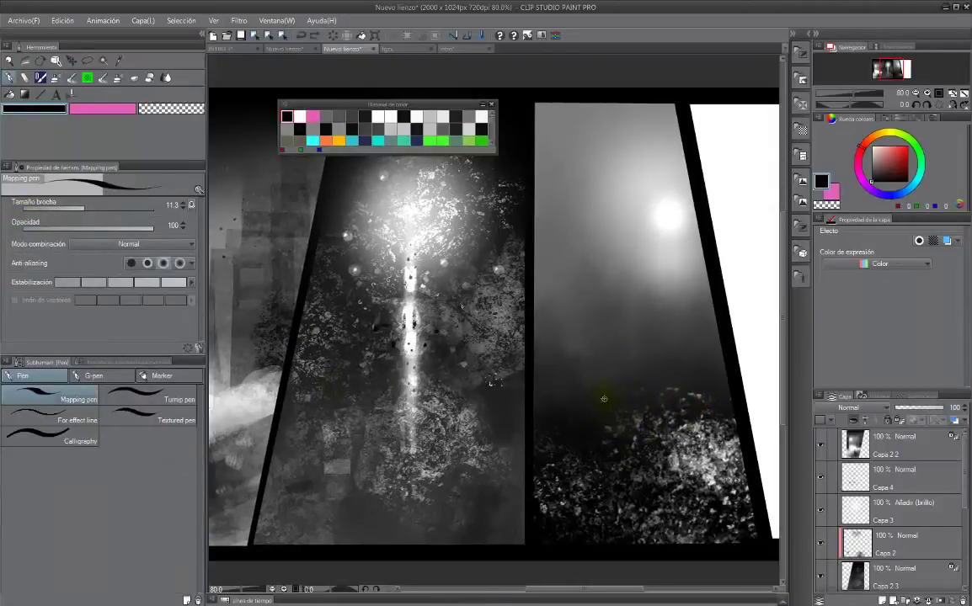
- Try to paint a small dark figure above the third panel's foliage with the Concept1 brush
key("Tab")
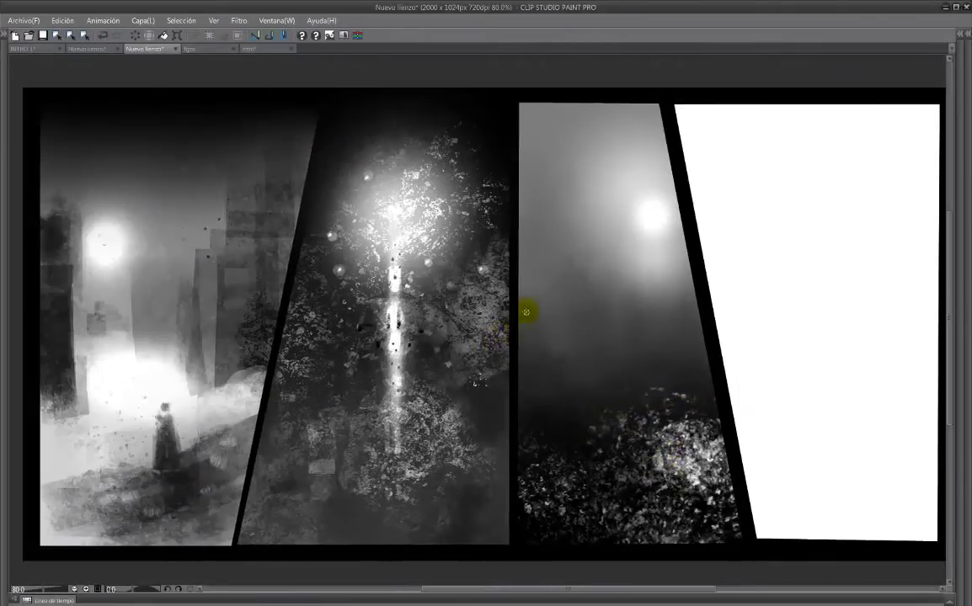
key("Tab")
left_click(56, 80)
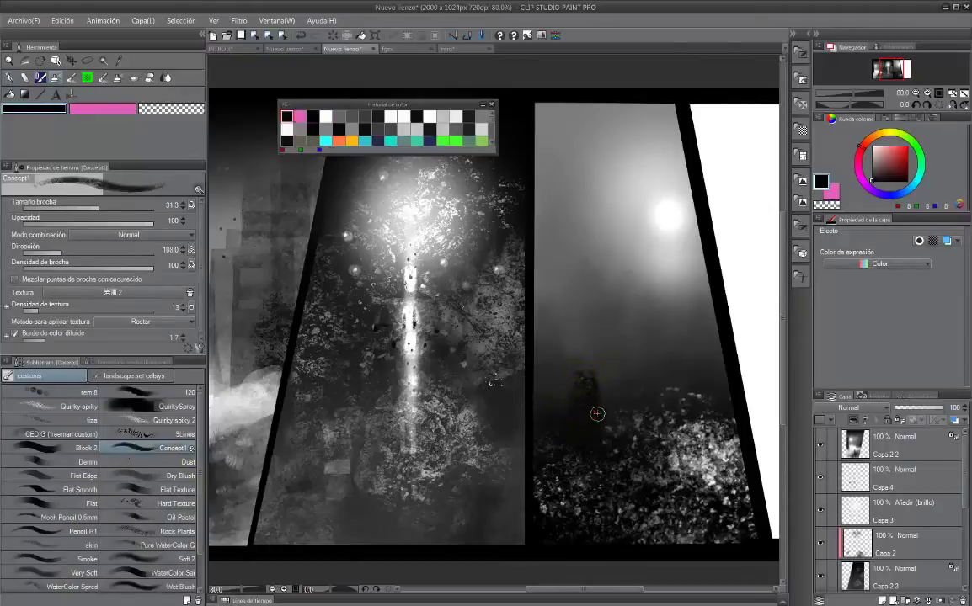
key("Tab")
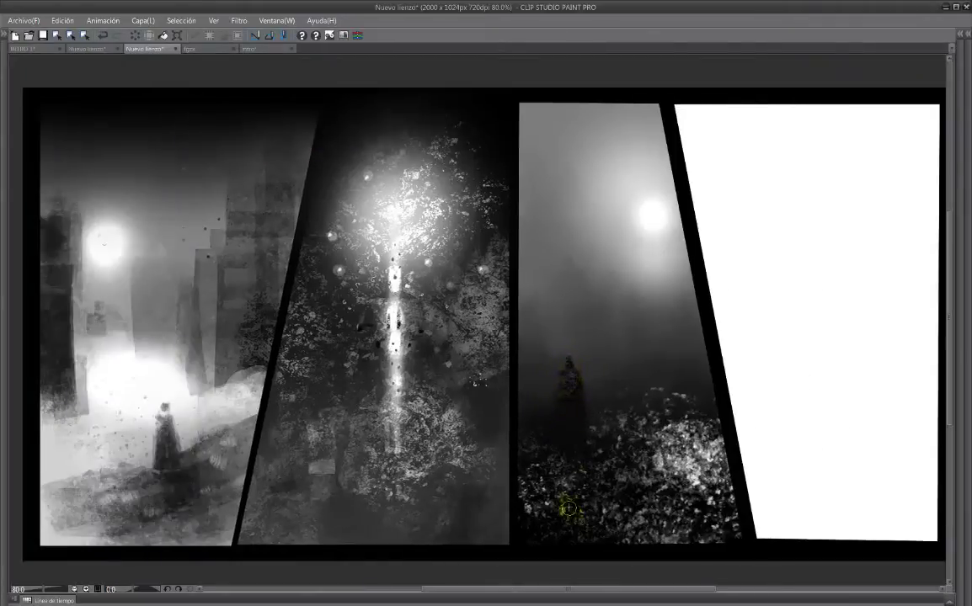
key("ctrl+z")
- Scatter small white specks across the third panel's foliage with the Concept1 brush
left_click_drag(659, 272, 653, 311)
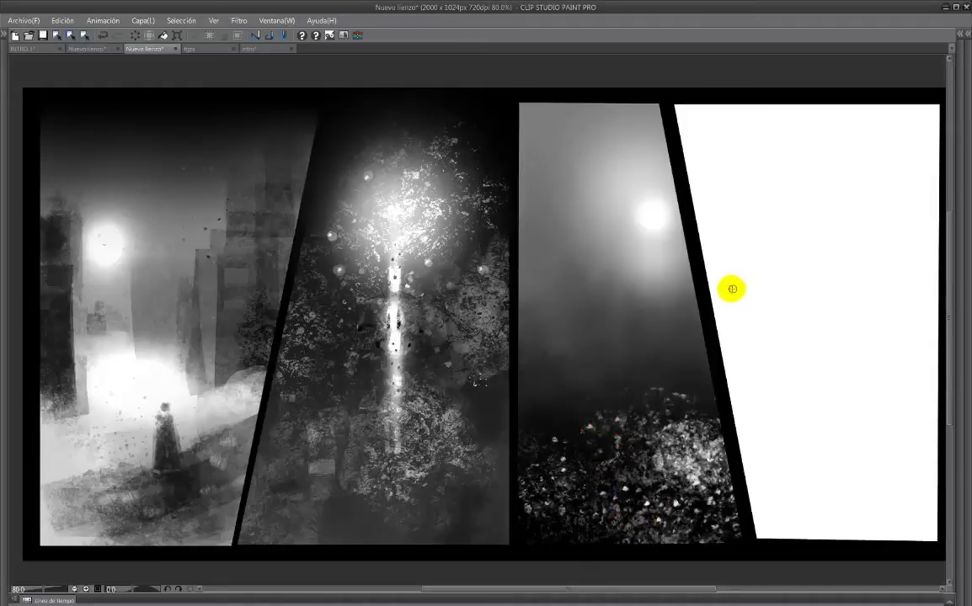
key("Tab")
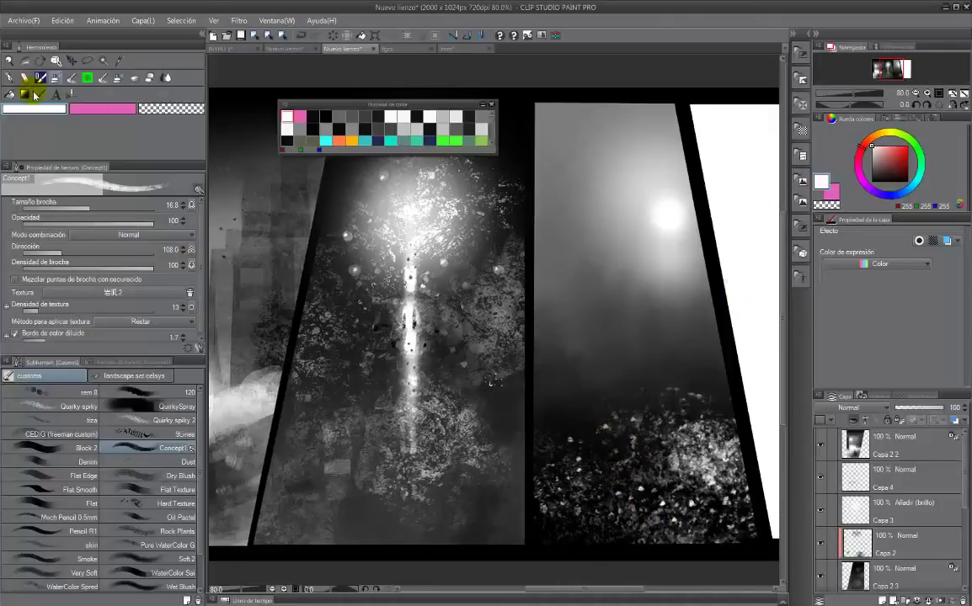
- Add a new clipped layer above the third panel's foliage layer
left_click_drag(965, 492, 966, 524)
left_click(820, 518)
left_click(820, 517)
left_click(907, 522)
left_click(881, 601)
left_click(852, 420)
- Dot small dark grey spots across the third panel's sky beside the light disc with the Mapping pen
key("p")
right_click(535, 202)
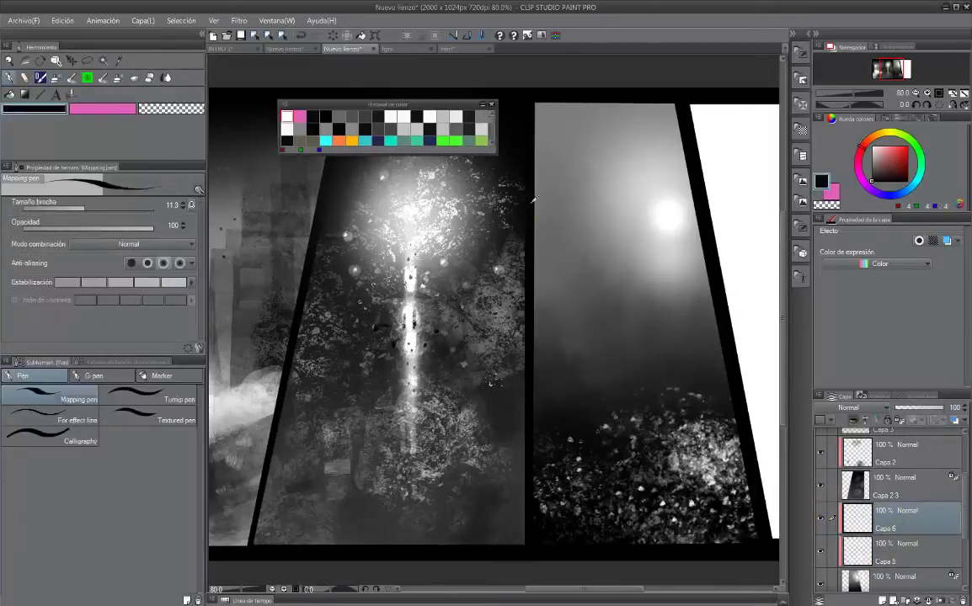
left_click(573, 220)
left_click(575, 221)
left_click(587, 212)
left_click(594, 223)
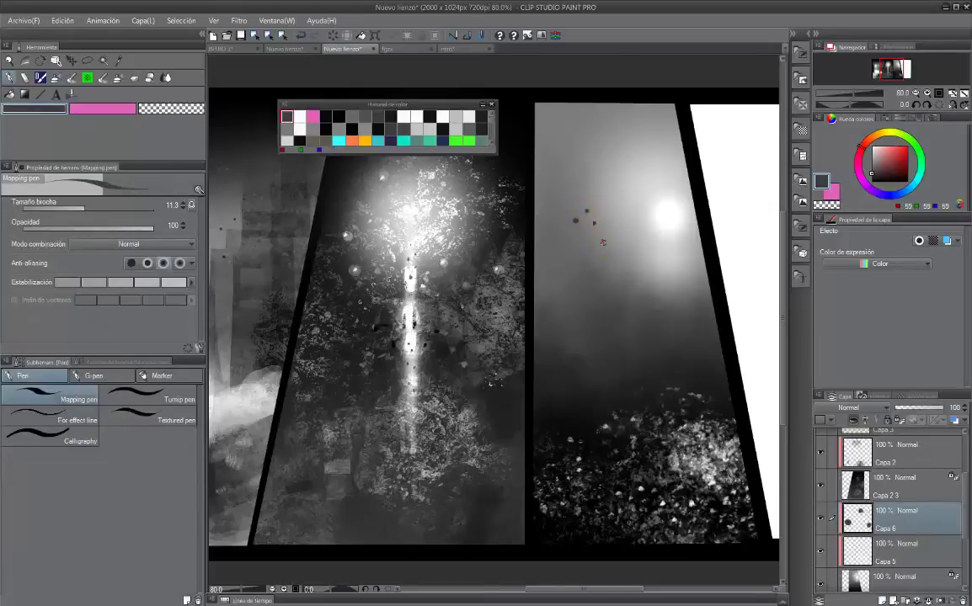
left_click(604, 241)
left_click(618, 266)
left_click(645, 271)
left_click(581, 247)
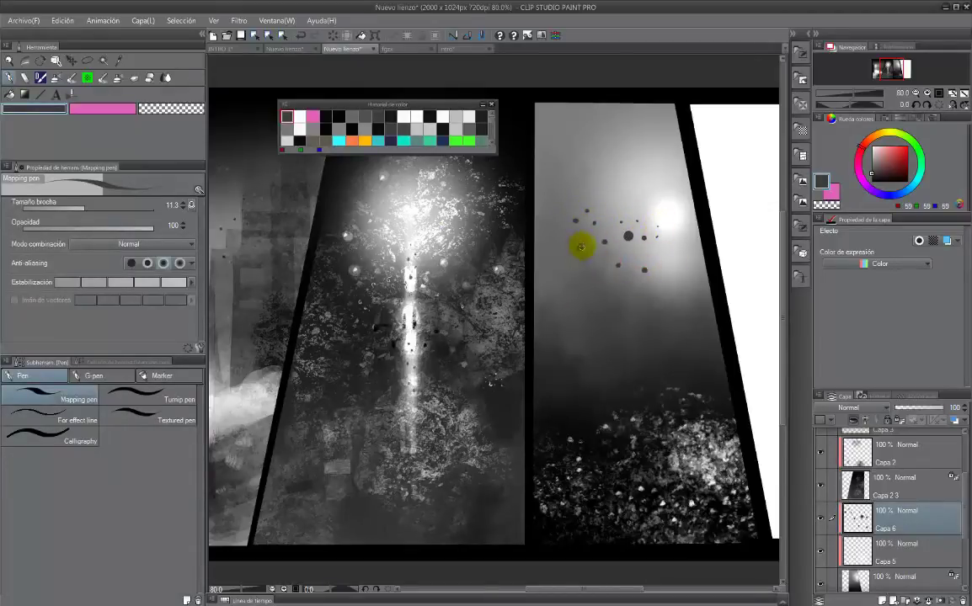
- Enlarge the Mapping pen to 53.2 and place a large dark grey disc above the small spots in the third panel
key("bracketright")
key("bracketright")
key("bracketright")
key("bracketright")
left_click(596, 184)
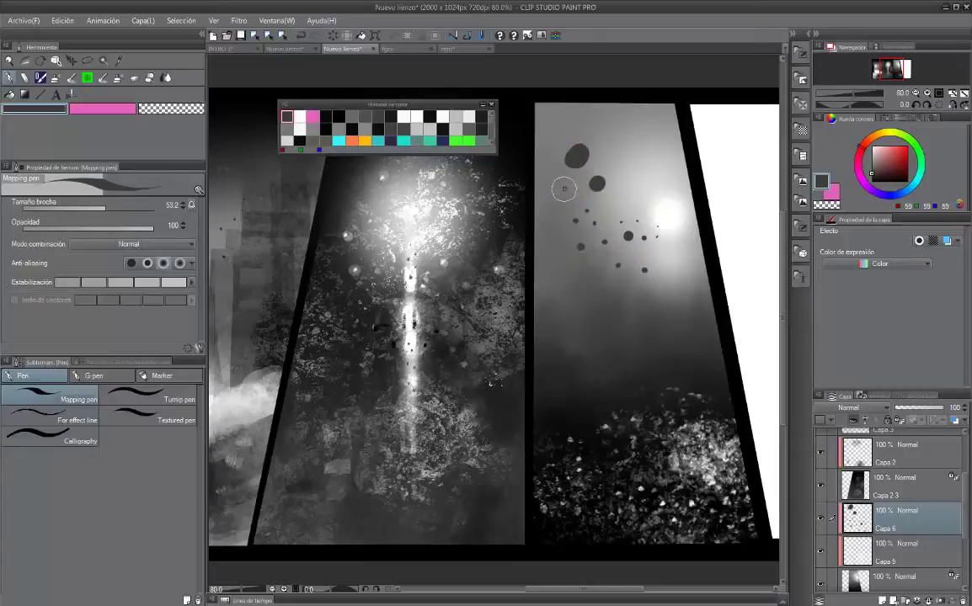
- Try more large dark grey discs along the third panel's upper left side, and undo them
left_click(546, 203)
left_click(584, 169, "alt")
left_click(552, 223)
key("Tab")
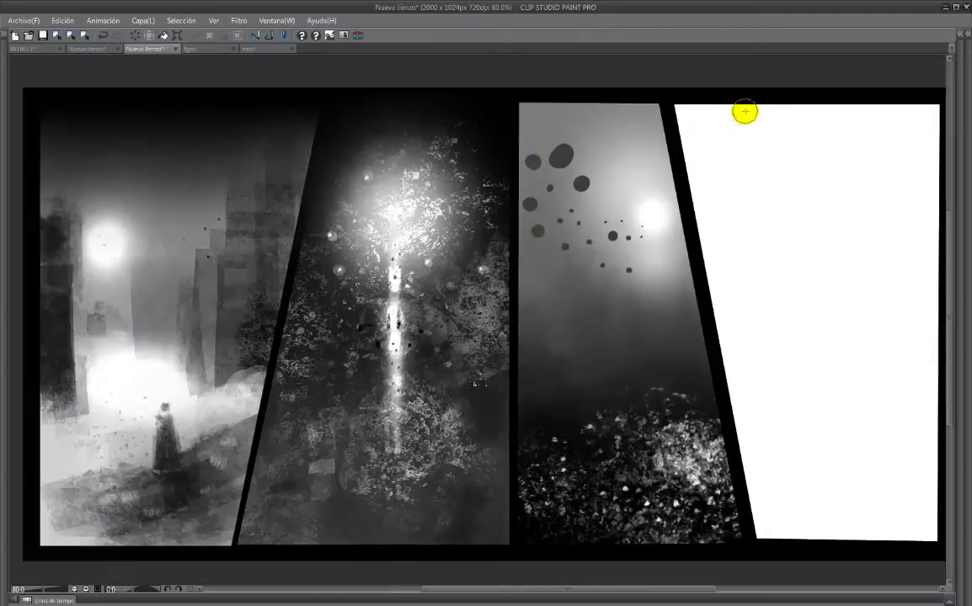
key("Tab")
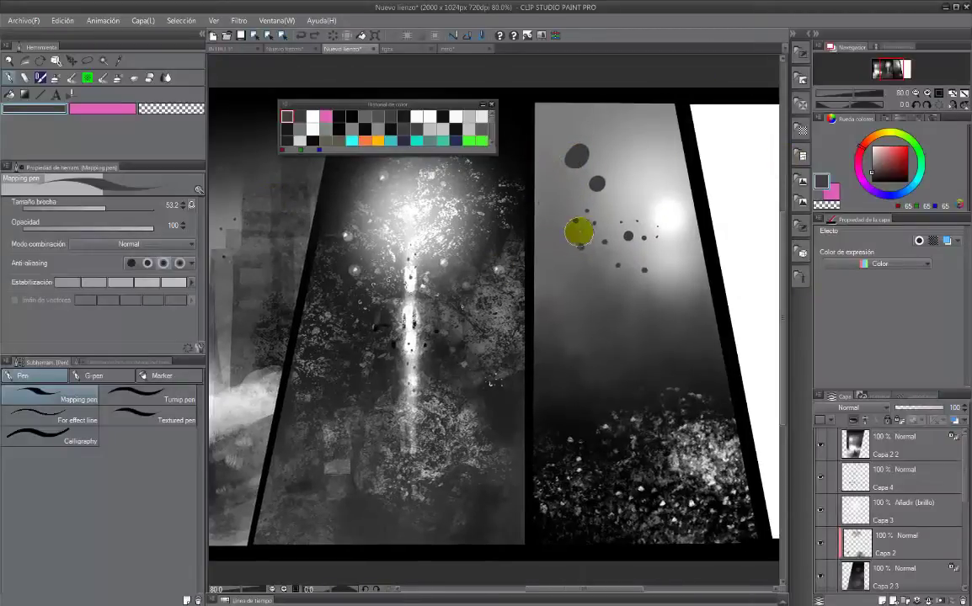
key("ctrl+z")
key("ctrl+z")
- Add a new layer over the third panel's dark discs and set its blend mode to Aclarar
left_click(887, 599)
left_click(854, 408)
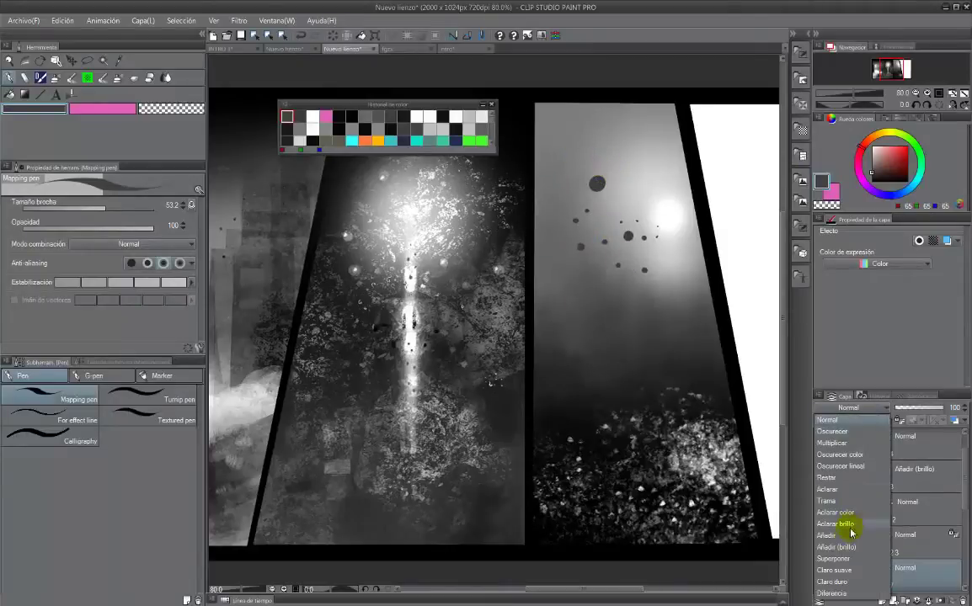
left_click(850, 527)
- Try fading the third panel's discs into the mist with a light grey Soft airbrush at size 71.1
left_click(589, 182, "alt")
key("b")
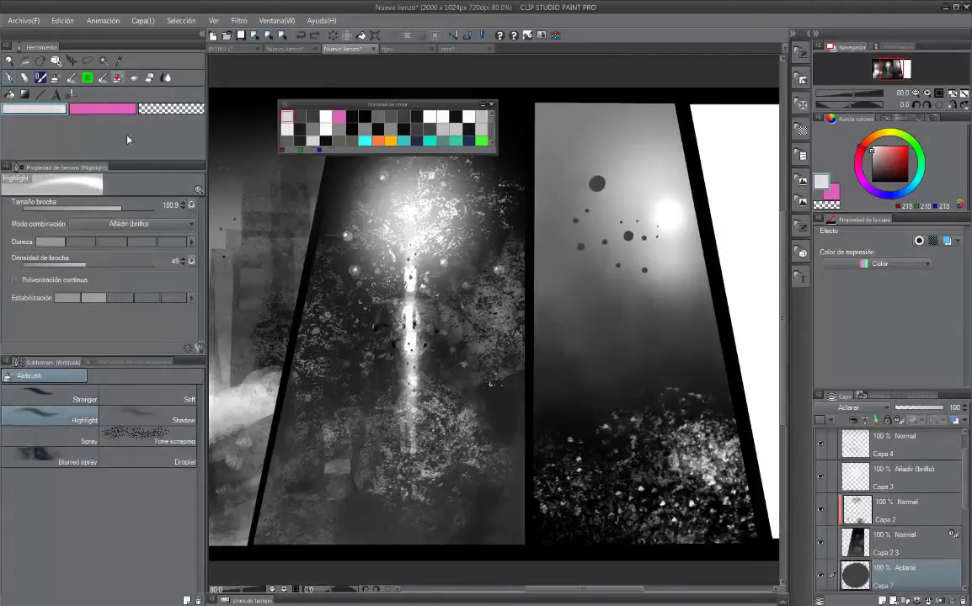
left_click(600, 179)
left_click(601, 181)
left_click(577, 218)
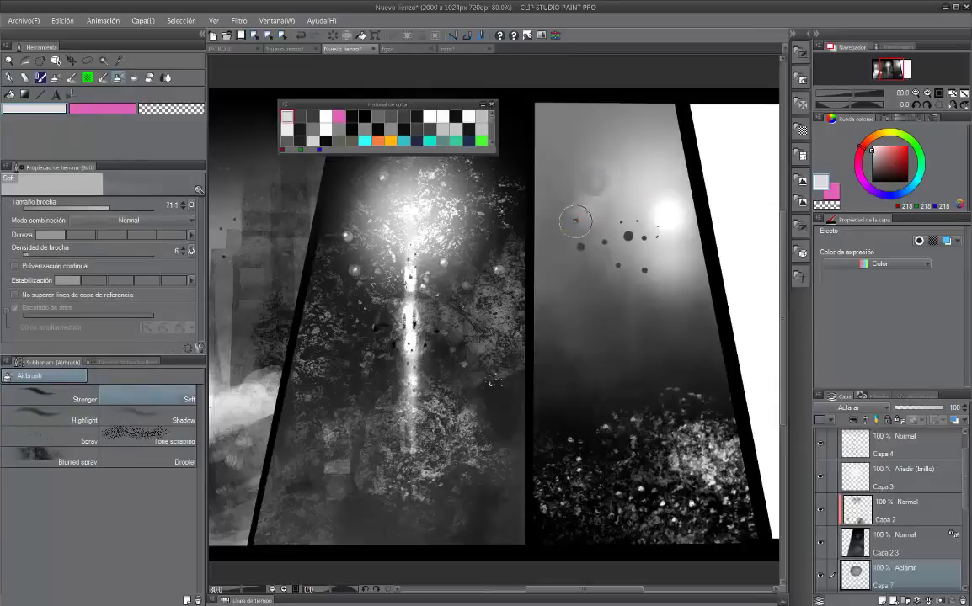
left_click(626, 235)
left_click(584, 246)
left_click(614, 230)
mouse_move(615, 229)
left_mouse_down()
mouse_move(600, 234)
mouse_move(629, 253)
mouse_move(593, 245)
left_mouse_up()
- Undo the airbrush fading and all the dark discs and spots in the third panel's sky
key("Tab")
key("ctrl+z")
key("ctrl+z")
key("ctrl+z")
key("ctrl+z")
key("ctrl+z")
key("ctrl+z")
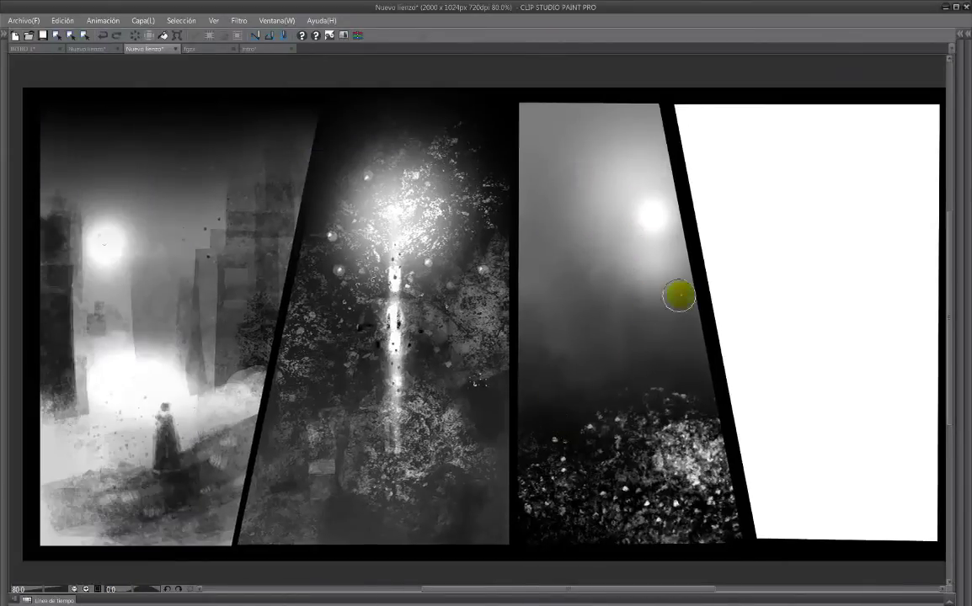
- Paint a textured grey standing robed figure in the middle of the white fourth panel with the Flat Texture brush
key("Tab")
scroll(926, 560, "down", 3)
left_click(936, 578)
key("Tab")
left_click_drag(186, 213, 124, 217)
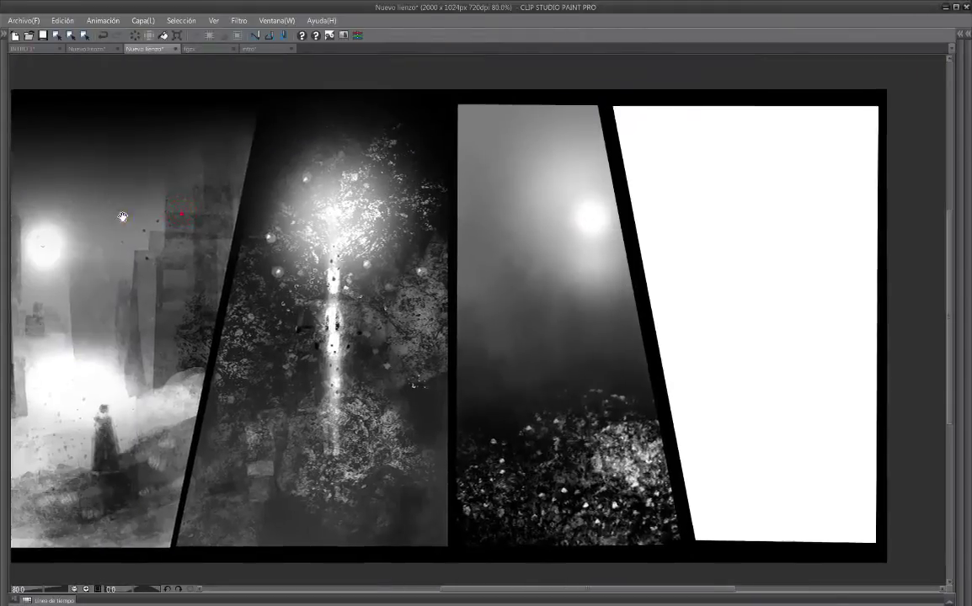
key("Tab")
key("Tab")
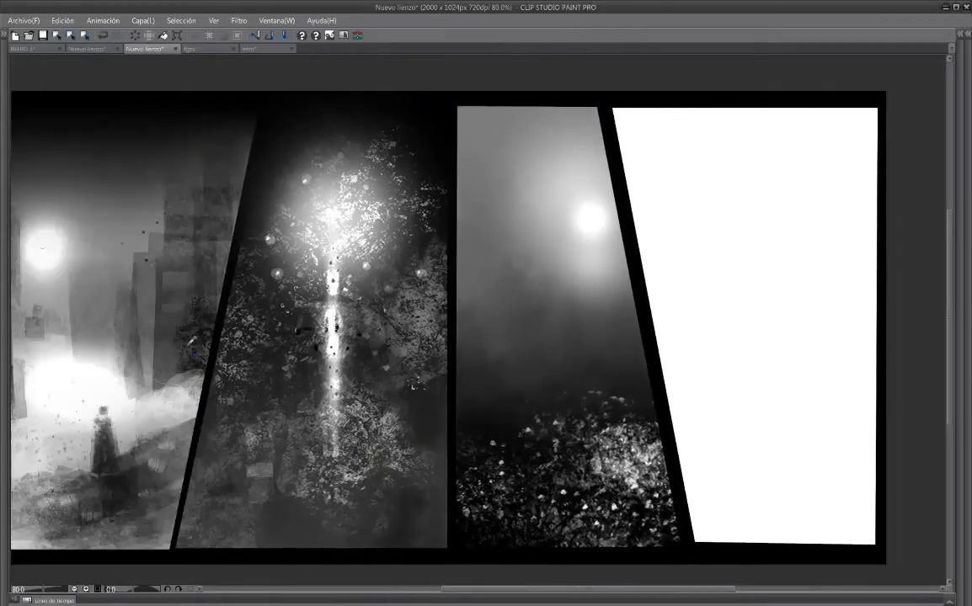
mouse_move(762, 324)
left_mouse_down()
mouse_move(741, 392)
mouse_move(782, 300)
mouse_move(794, 349)
mouse_move(765, 373)
mouse_move(796, 334)
mouse_move(762, 307)
mouse_move(769, 313)
mouse_move(759, 315)
mouse_move(784, 313)
mouse_move(759, 322)
mouse_move(817, 382)
mouse_move(755, 377)
mouse_move(766, 308)
left_mouse_up()
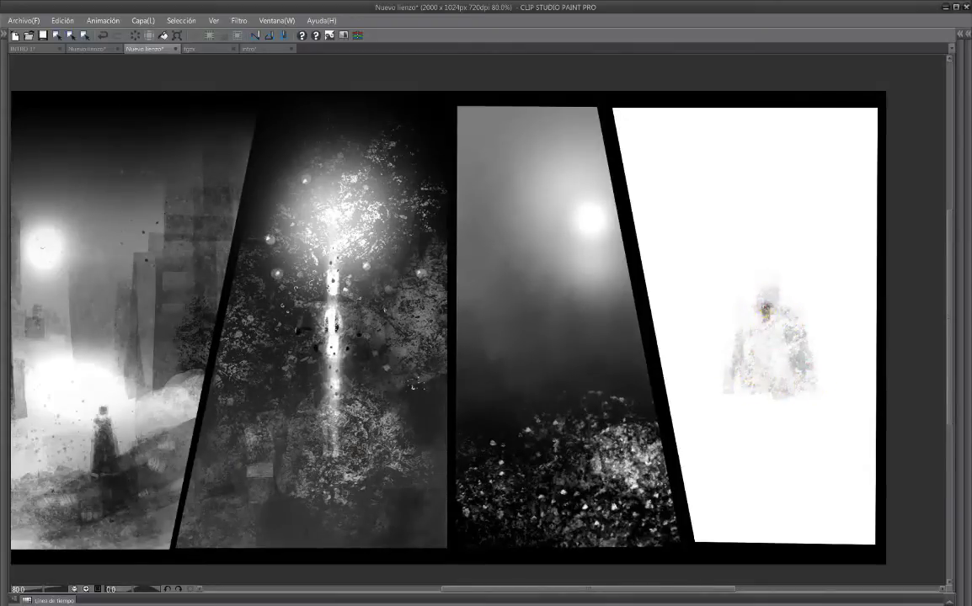
left_click_drag(759, 367, 763, 358)
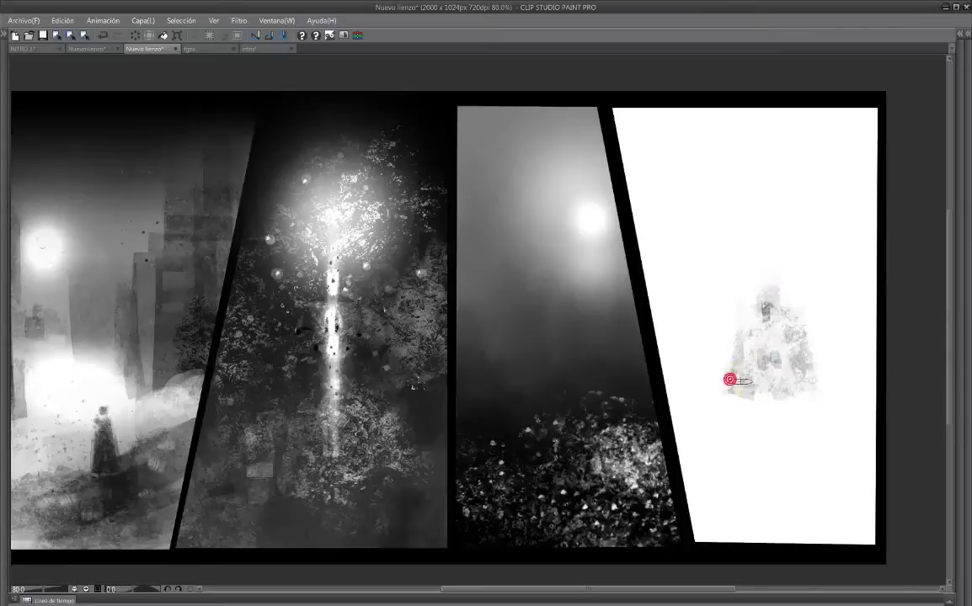
mouse_move(705, 380)
left_mouse_down()
mouse_move(749, 316)
mouse_move(824, 302)
left_mouse_up()
mouse_move(789, 387)
left_mouse_down()
mouse_move(764, 402)
mouse_move(784, 403)
mouse_move(788, 485)
mouse_move(774, 495)
mouse_move(788, 448)
mouse_move(796, 480)
mouse_move(788, 462)
mouse_move(777, 498)
mouse_move(773, 487)
mouse_move(776, 516)
mouse_move(771, 368)
left_mouse_up()
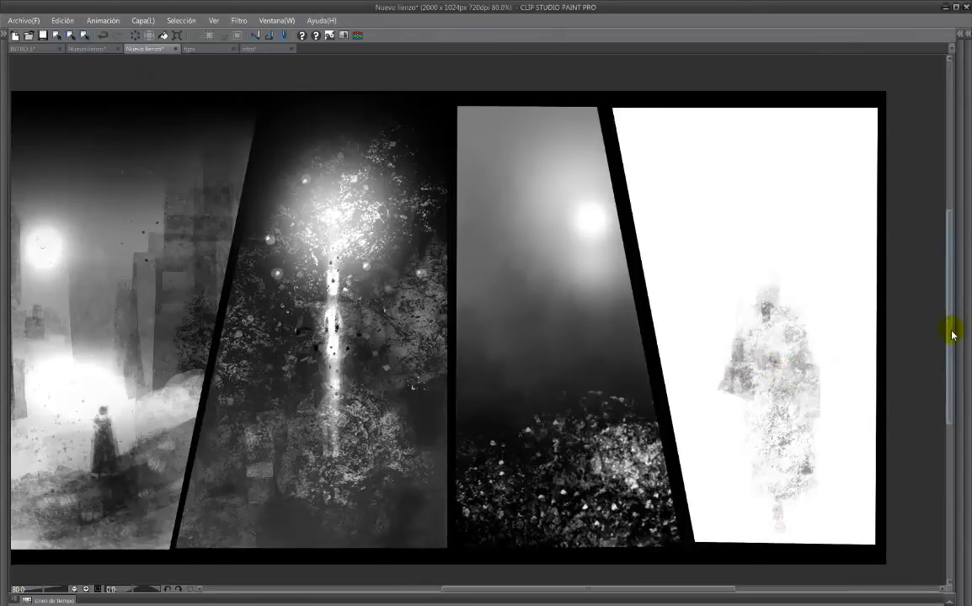
- Add a layer filled with dark grey in the shape of the fourth panel and place it beneath the figure layer
key("Tab")
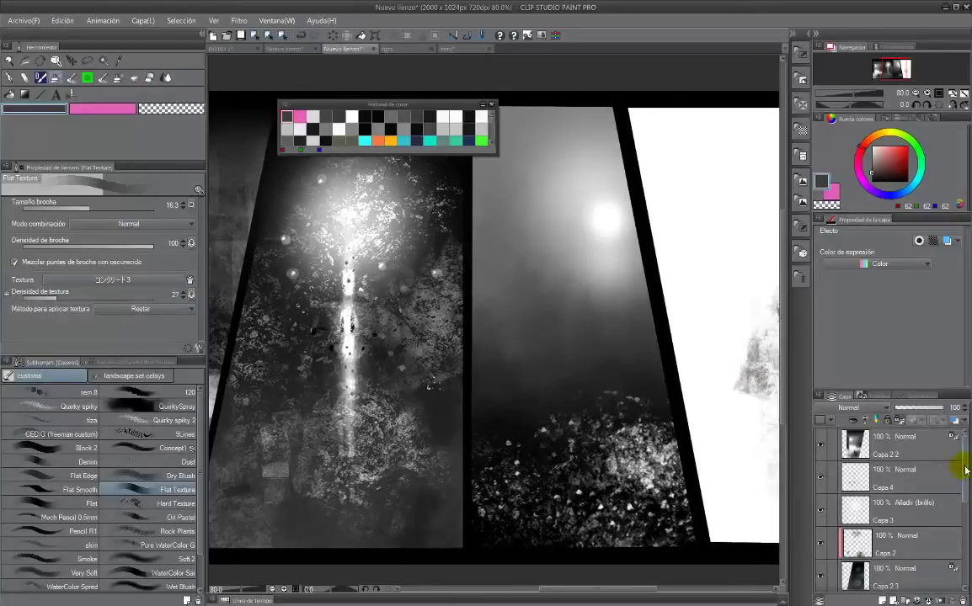
left_click_drag(964, 468, 952, 535)
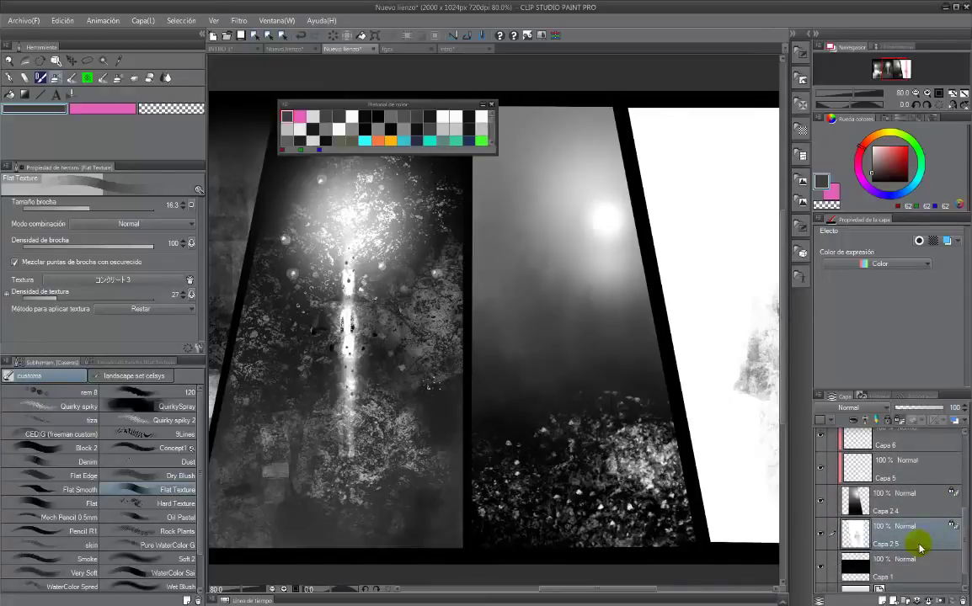
left_click(903, 599)
left_click(859, 572, "ctrl")
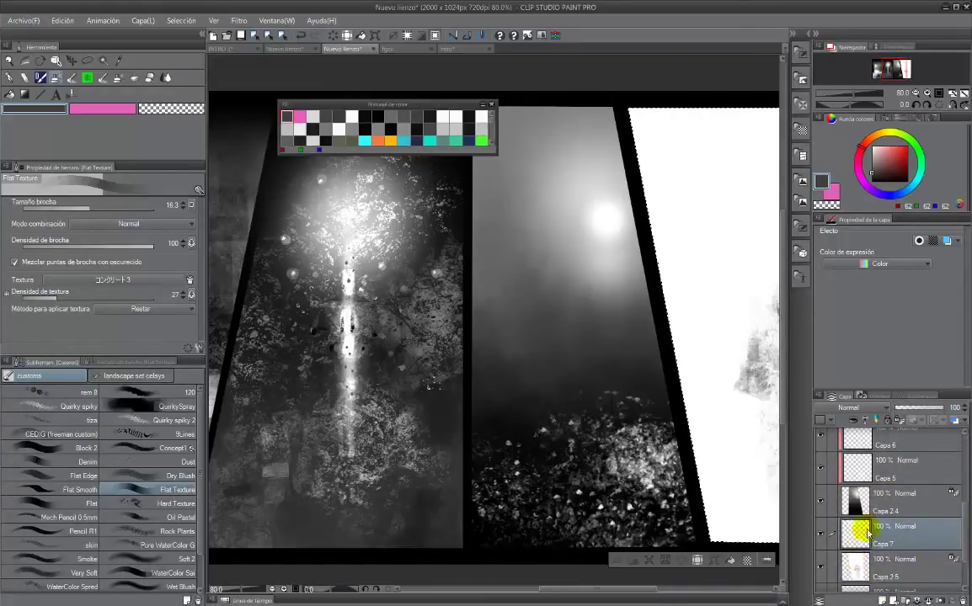
left_click(361, 35)
left_click_drag(910, 536, 907, 571)
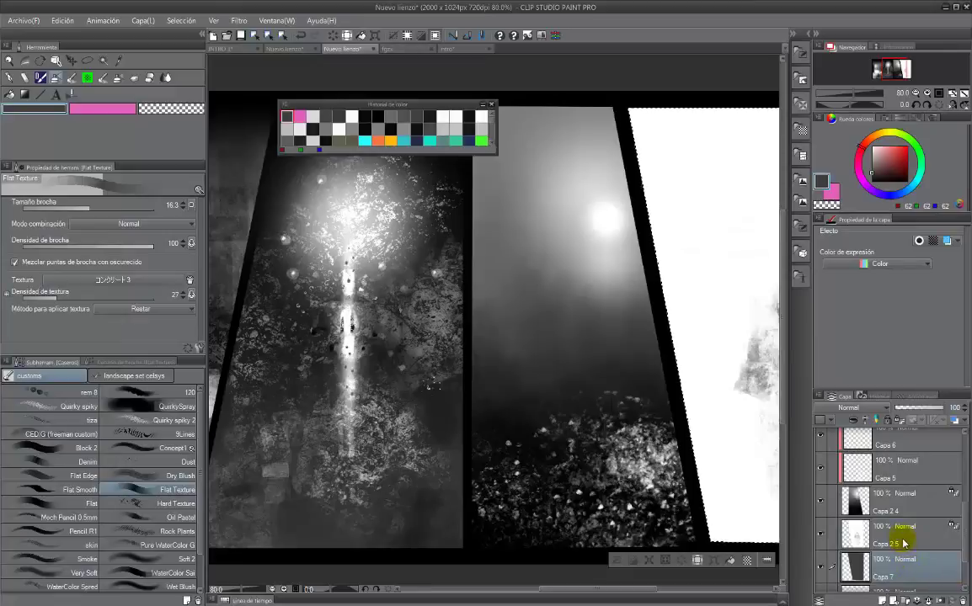
- Darken the fourth panel's fill layer to black by lowering its brightness
left_click(541, 36)
left_click_drag(739, 447, 640, 448)
left_click(880, 370)
- Set the fourth panel's figure layer to the Diferencia blend mode and try adjusting its brightness
left_click(900, 535)
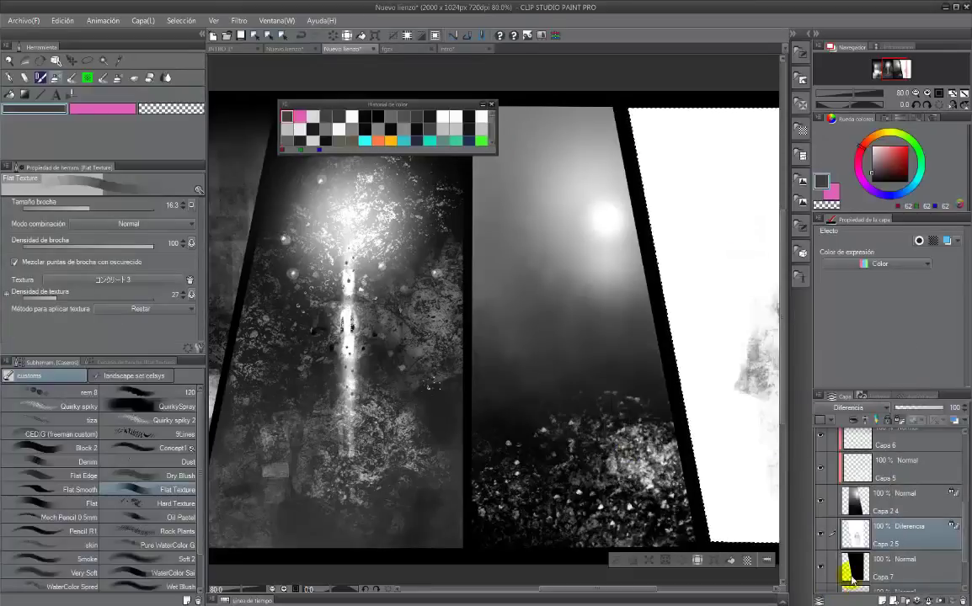
key("Tab")
key("ctrl+u")
mouse_move(742, 444)
left_mouse_down()
mouse_move(627, 442)
mouse_move(752, 445)
left_mouse_up()
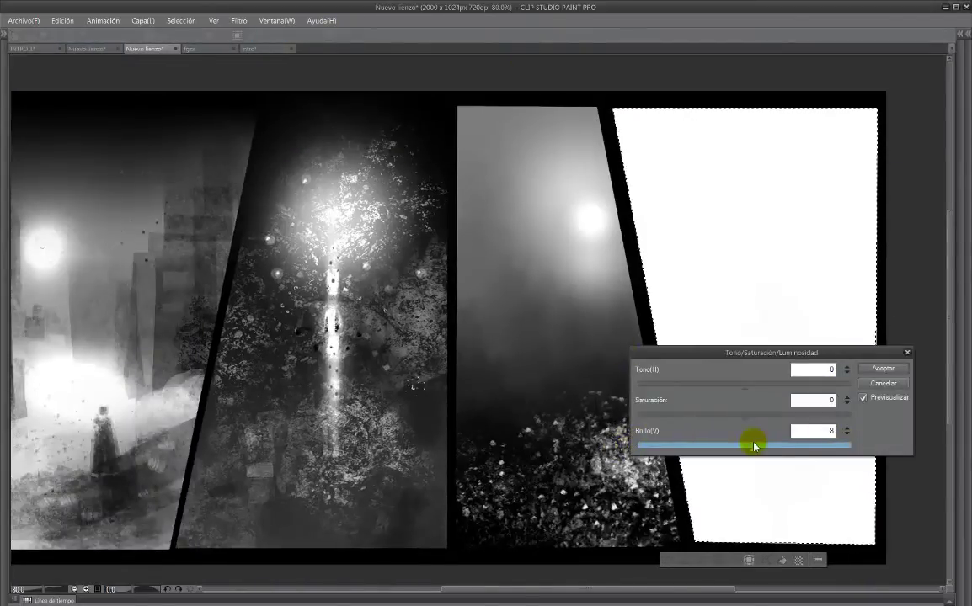
left_click(882, 368)
- Raise the brightness of the fill layer beneath the figure to 100 to invert the fourth panel's tones
key("Tab")
left_click(906, 547)
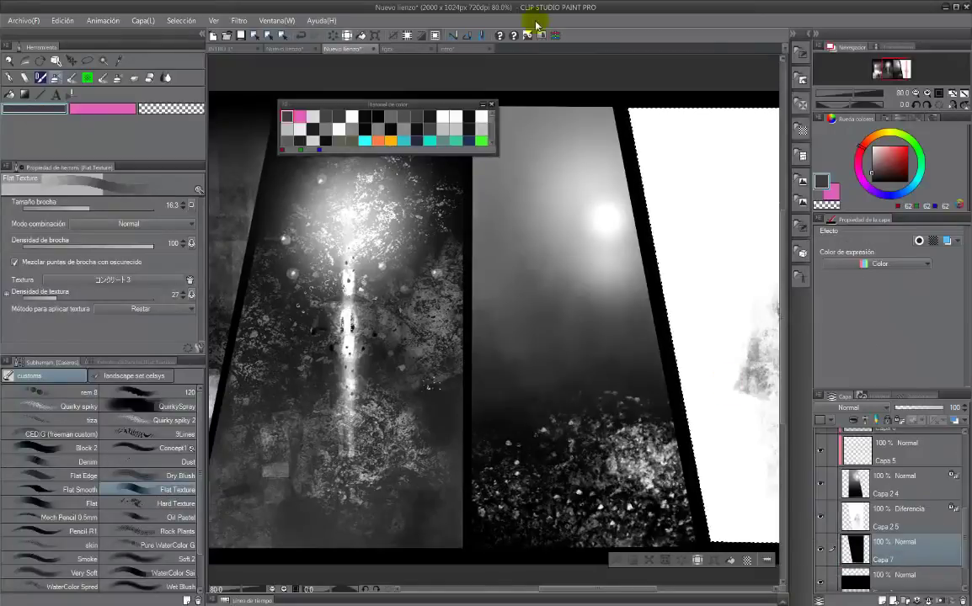
key("ctrl+u")
left_click_drag(851, 352, 544, 357)
left_click(815, 34)
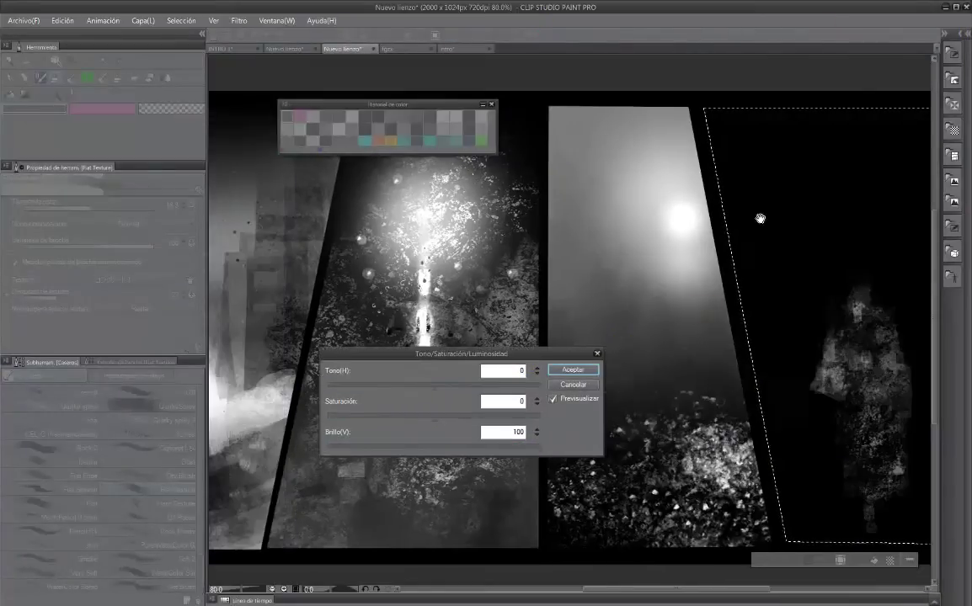
left_click_drag(759, 218, 656, 193)
left_click(573, 370)
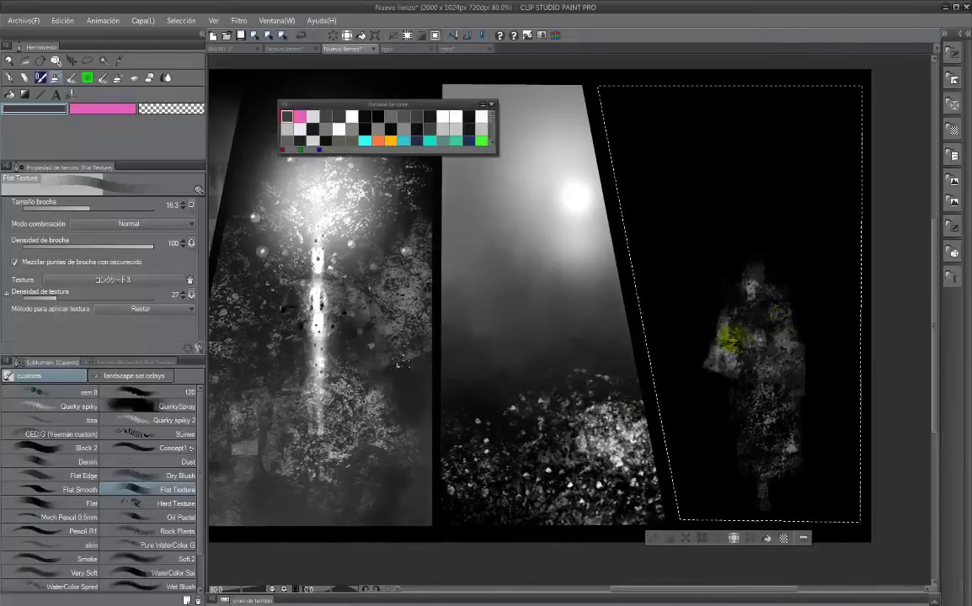
- Add texture details to the figure's torso and arm on its layer with the Flat Texture brush at size 14.2 in sampled grey
left_click(967, 34)
left_click_drag(965, 494, 964, 576)
left_click(911, 492)
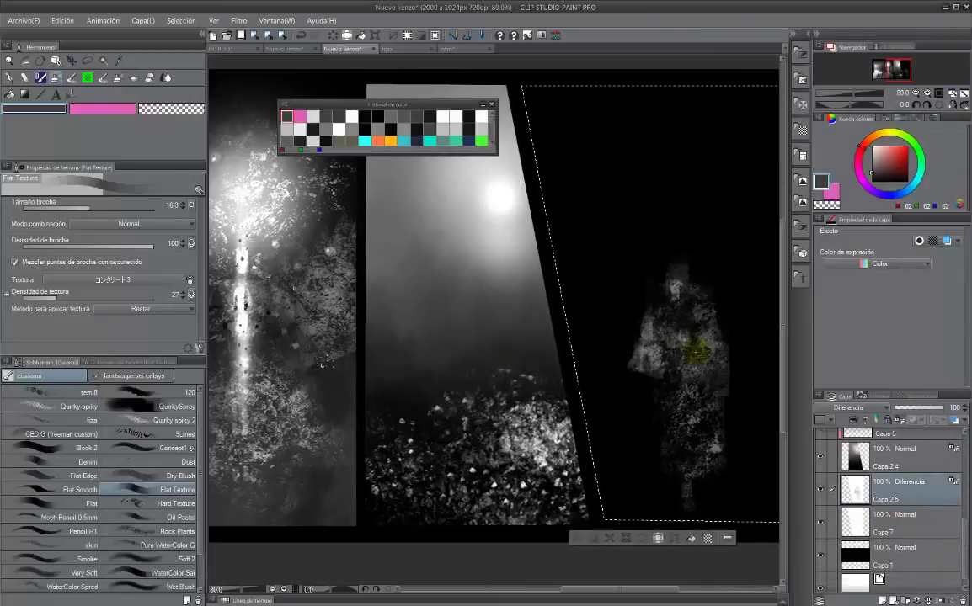
left_click(677, 293, "alt")
left_click(682, 354)
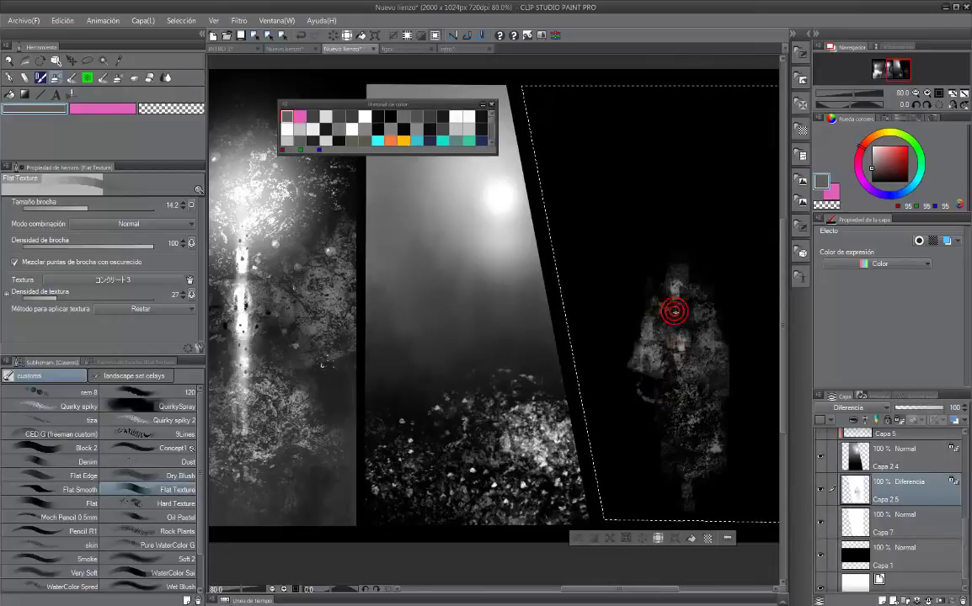
key("Tab")
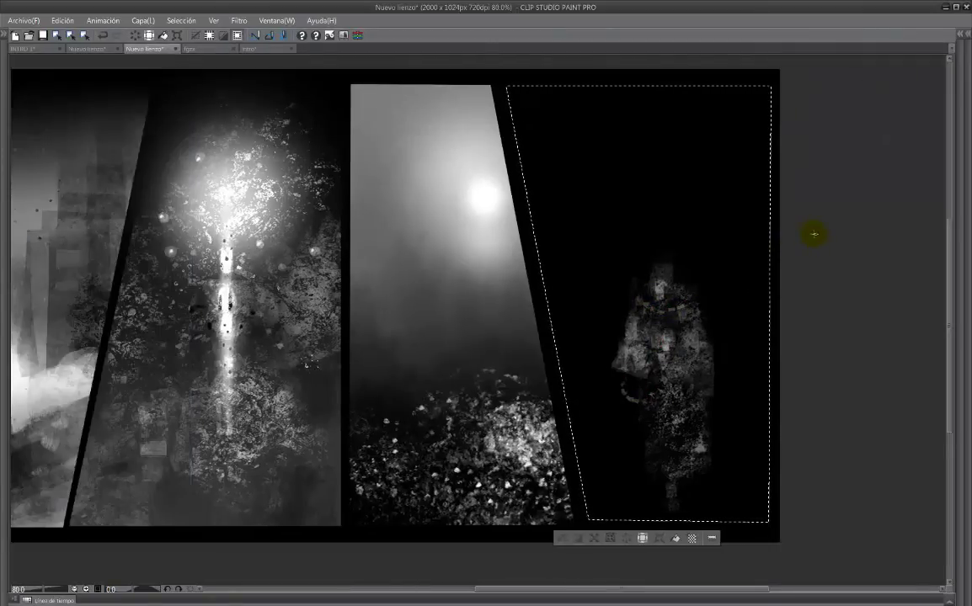
key("Tab")
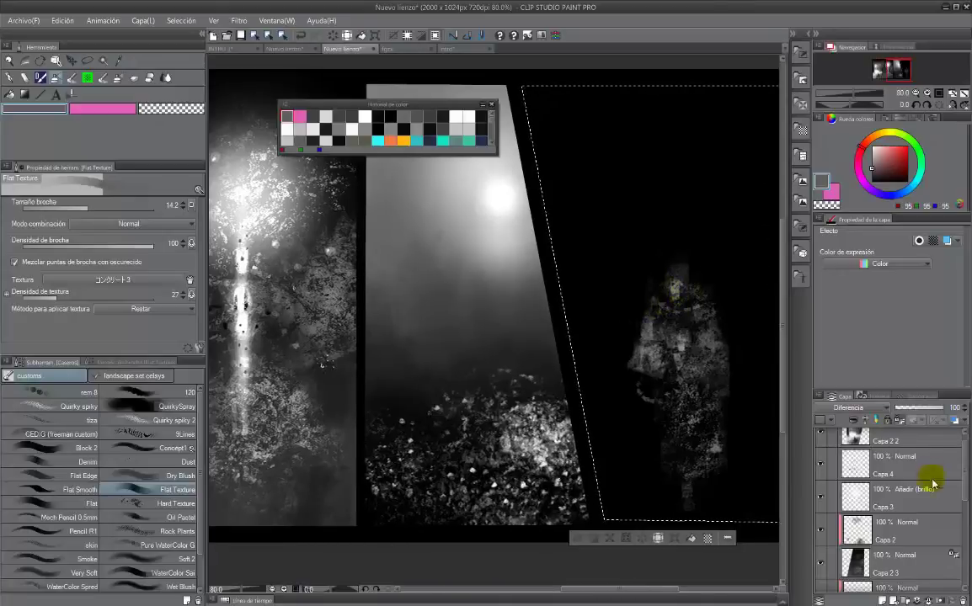
- Paint foliage texture around the figure and a brighter upper-left corner in the fourth panel with a large black Flat Texture brush
scroll(933, 484, "up", 5)
left_click(876, 150)
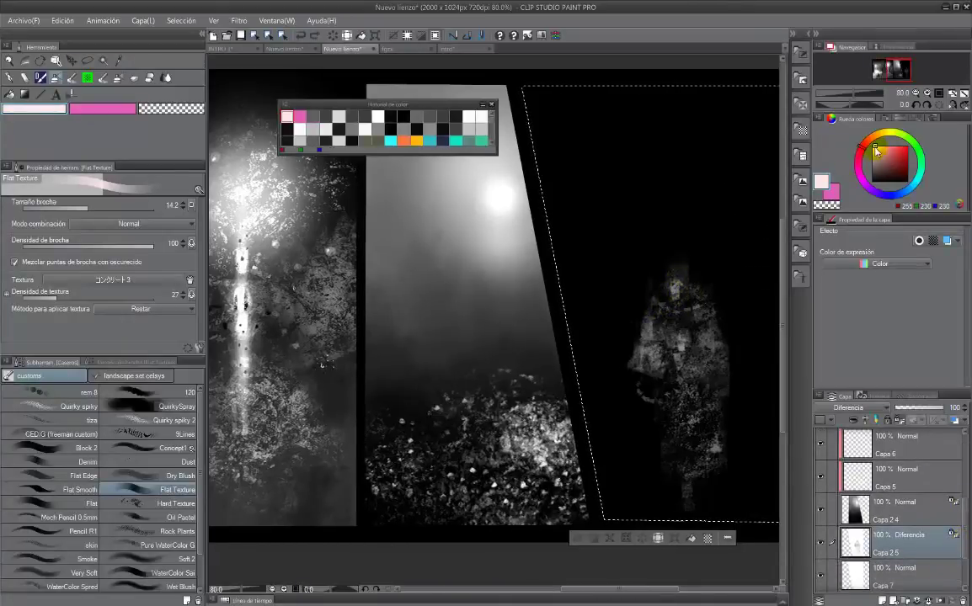
left_click(871, 181)
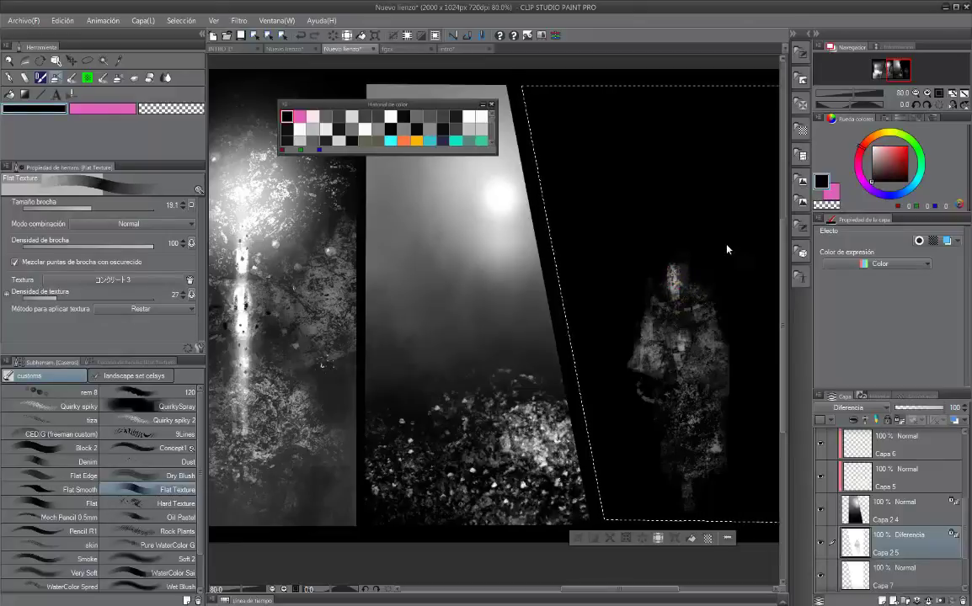
key("]")
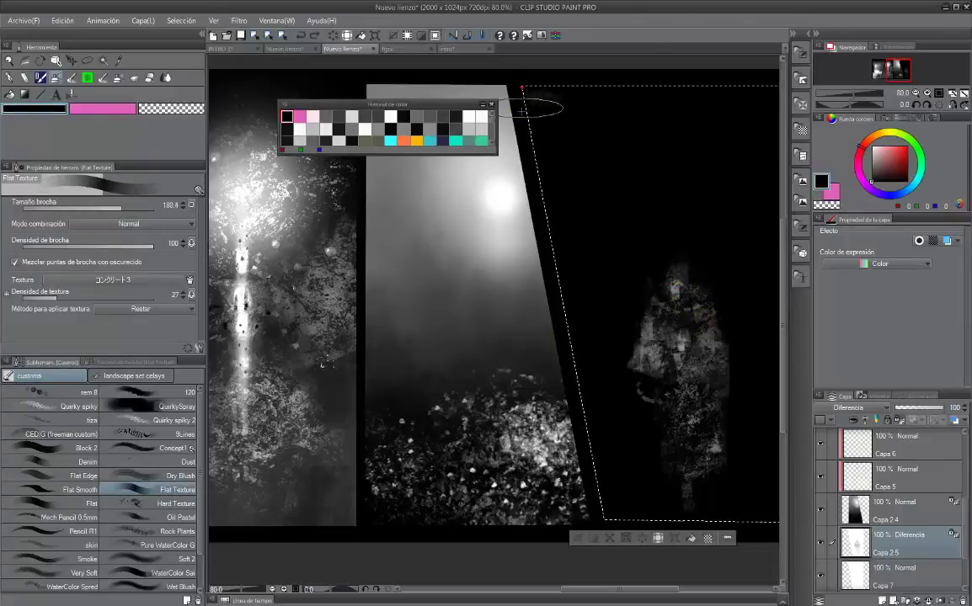
mouse_move(520, 106)
left_mouse_down()
mouse_move(581, 121)
mouse_move(699, 118)
left_mouse_up()
left_click_drag(580, 204, 590, 232)
key("Tab")
mouse_move(726, 110)
left_mouse_down()
mouse_move(775, 149)
mouse_move(664, 158)
mouse_move(596, 232)
mouse_move(609, 438)
mouse_move(601, 491)
mouse_move(724, 316)
left_mouse_up()
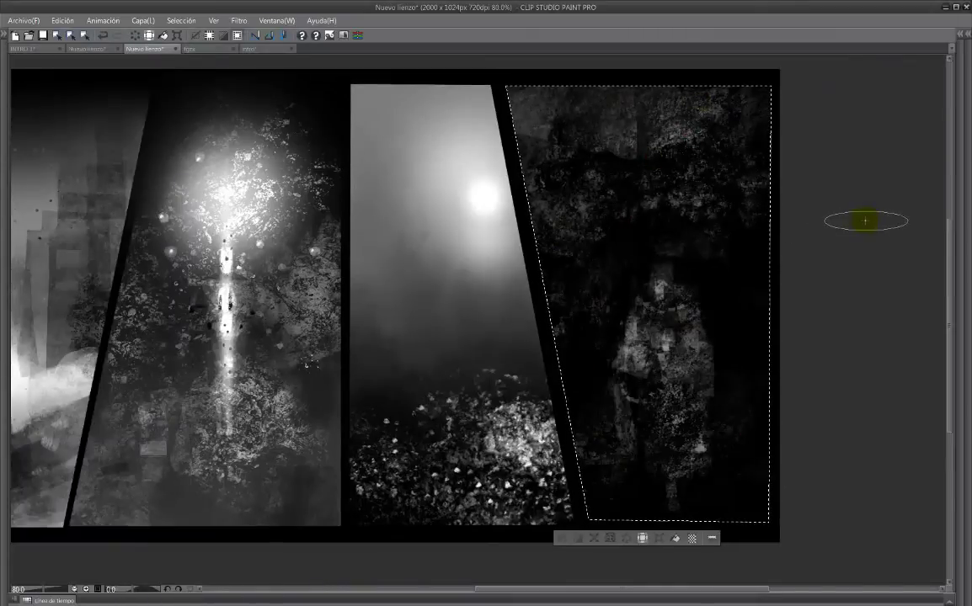
left_click_drag(541, 117, 524, 94)
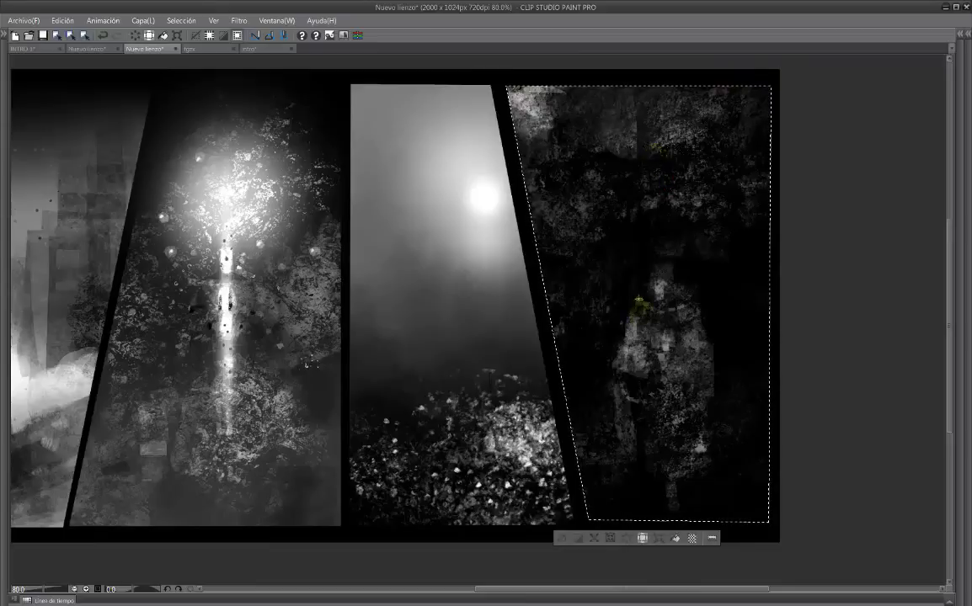
- Scatter small light leaf-like shards on both sides of the figure's lower body
left_click_drag(738, 472, 746, 424)
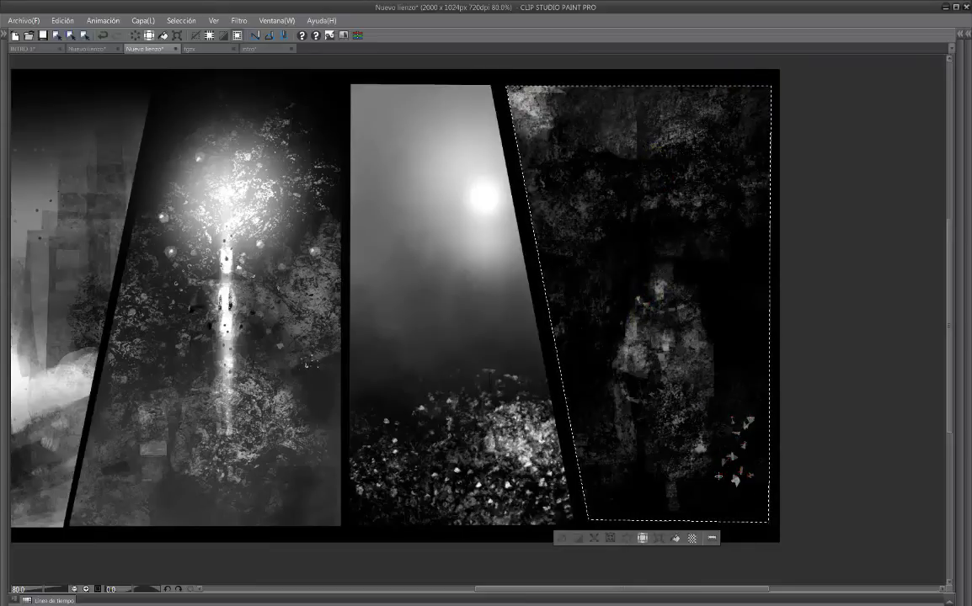
left_click_drag(590, 409, 671, 414)
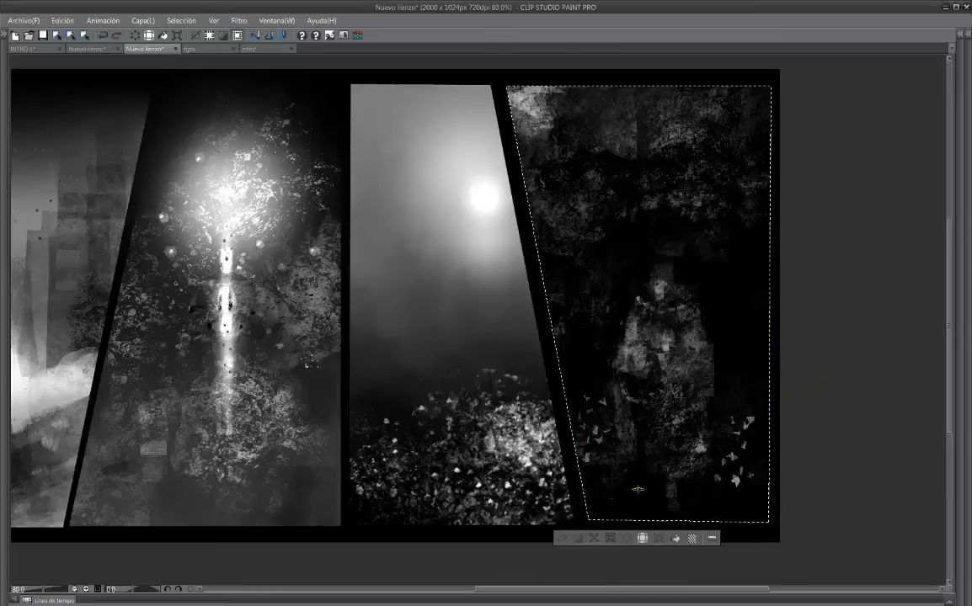
left_click(629, 499)
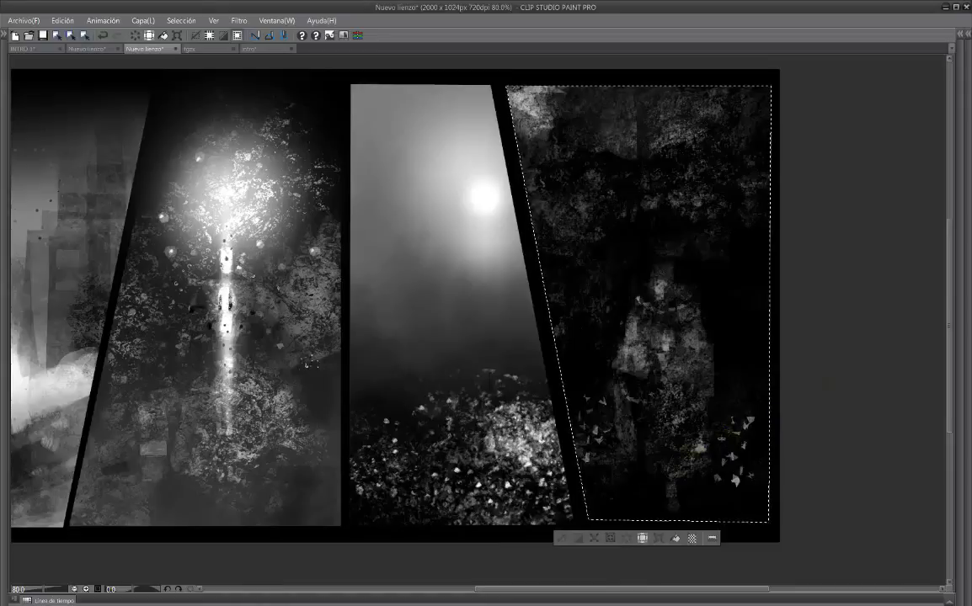
- Add a new layer above the fourth panel's figure layer and set its blend mode to Añadir
key("Tab")
left_click(868, 497)
left_click(852, 408)
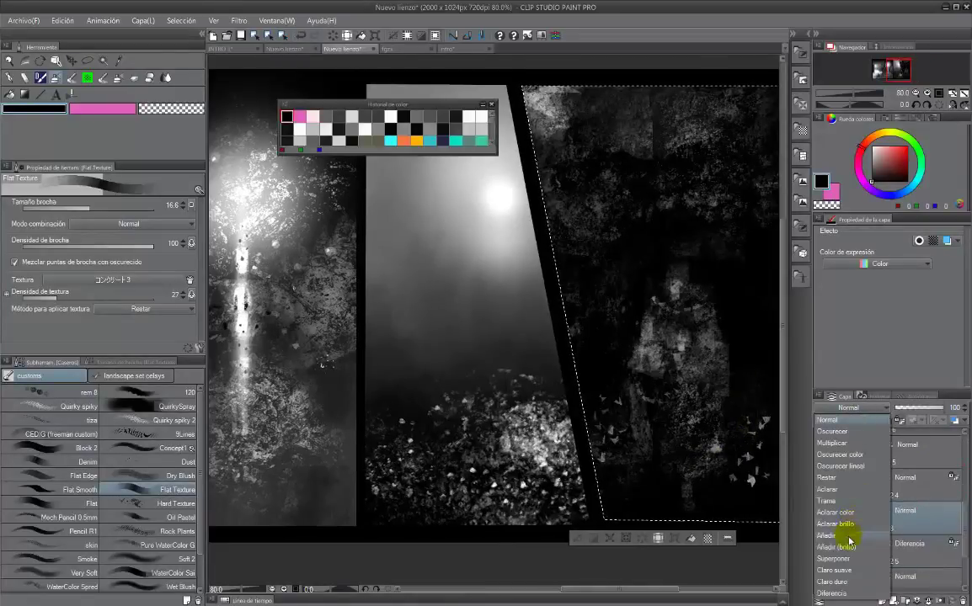
left_click(849, 537)
- Paint a soft white glow on the figure's head, and try extending the glow over its body before undoing that part
key("Tab")
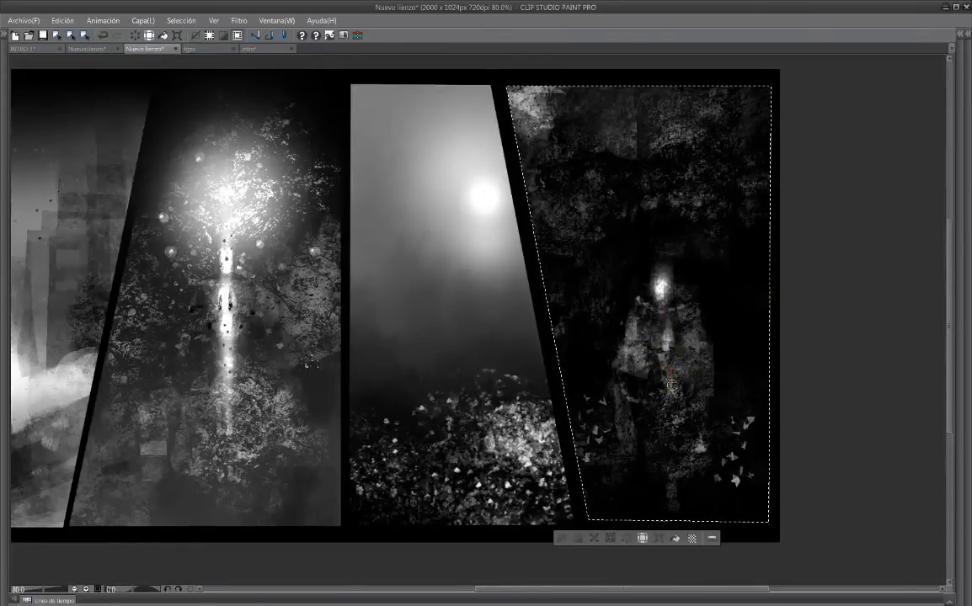
mouse_move(692, 343)
left_mouse_down()
mouse_move(690, 303)
mouse_move(677, 290)
mouse_move(648, 289)
mouse_move(649, 373)
mouse_move(641, 206)
mouse_move(637, 341)
mouse_move(721, 364)
mouse_move(718, 251)
left_mouse_up()
key("ctrl+z")
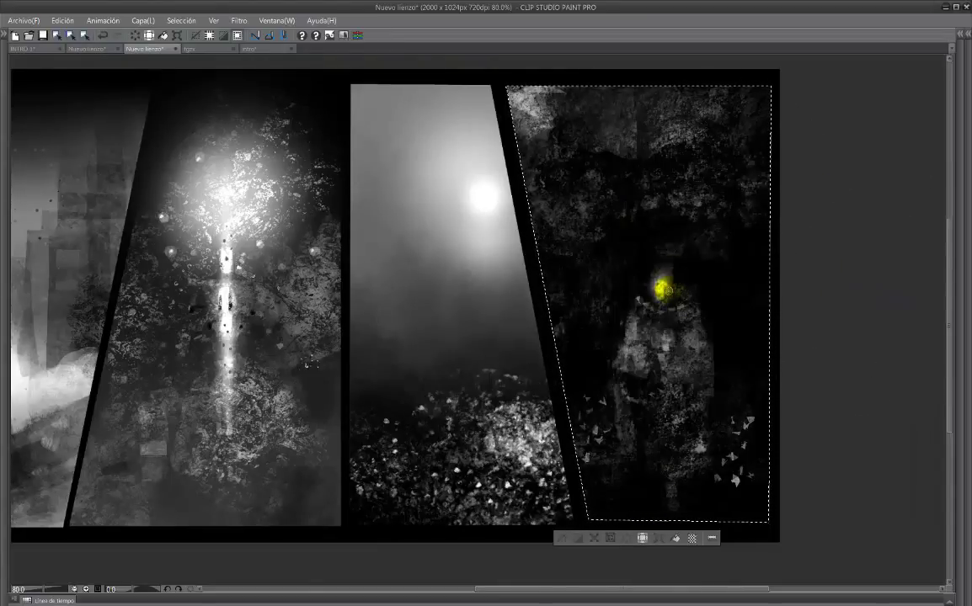
key("ctrl+y")
key("ctrl+z")
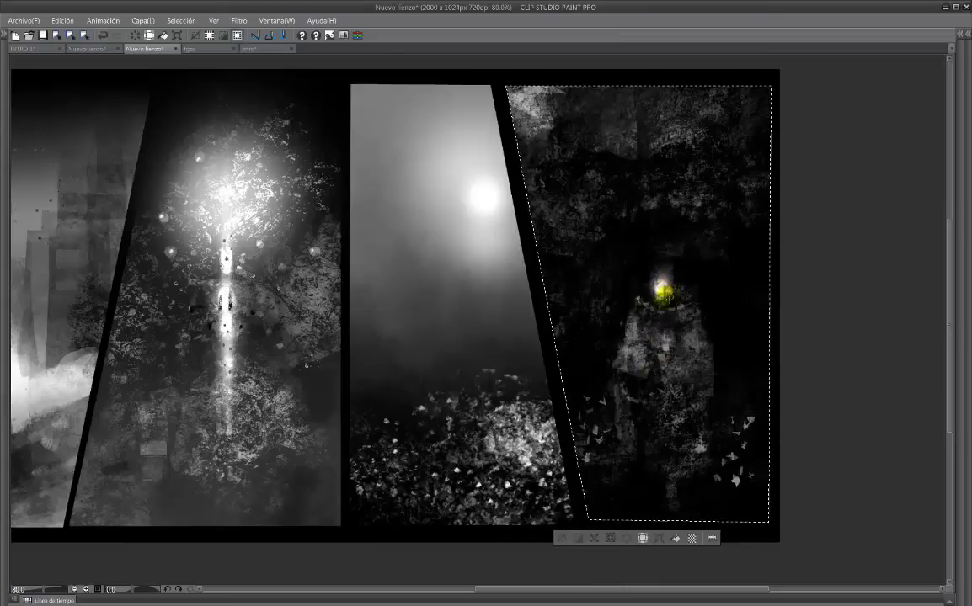
left_click_drag(514, 528, 683, 527)
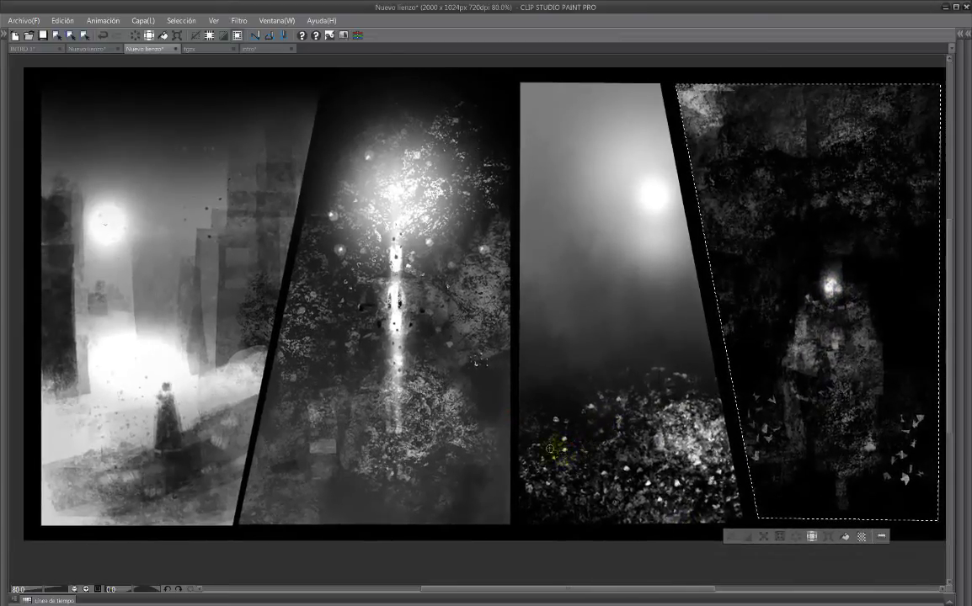
- Clear the selection around the fourth panel and clean up its outer borders with straight line strokes
key("Tab")
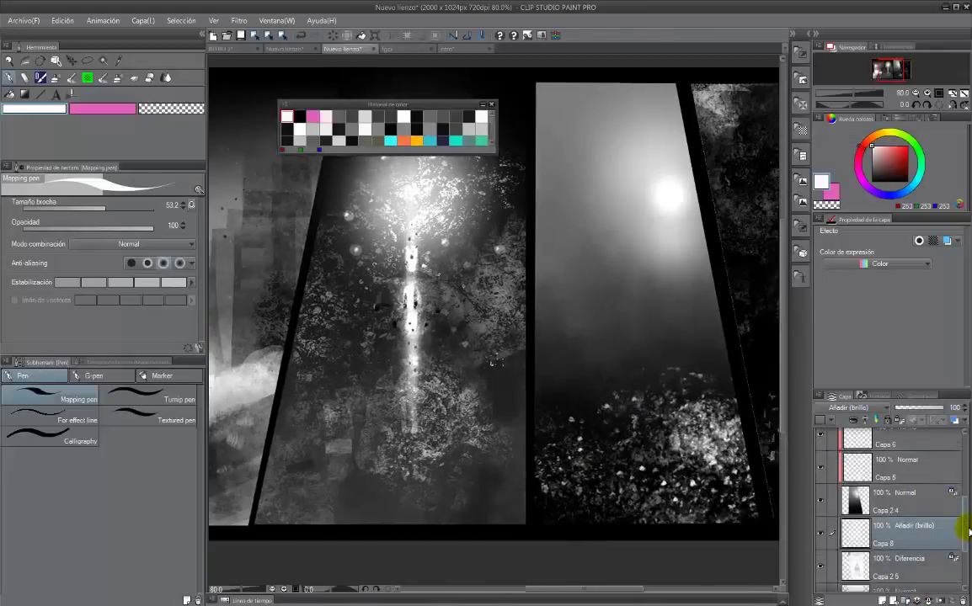
scroll(954, 531, "down", 3)
left_click(893, 532)
key("Tab")
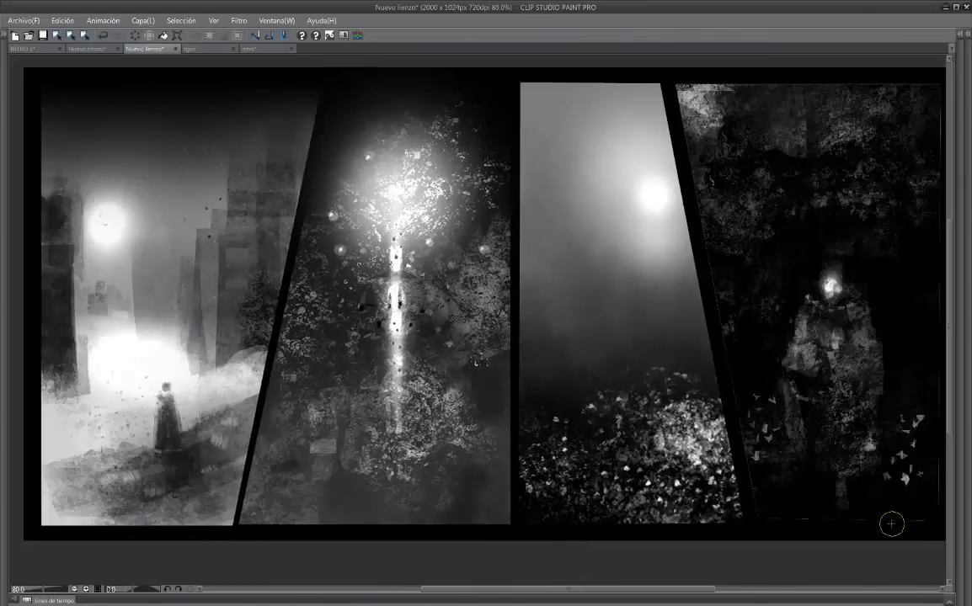
key("Tab")
key("u")
key("Tab")
left_click(744, 526, "shift")
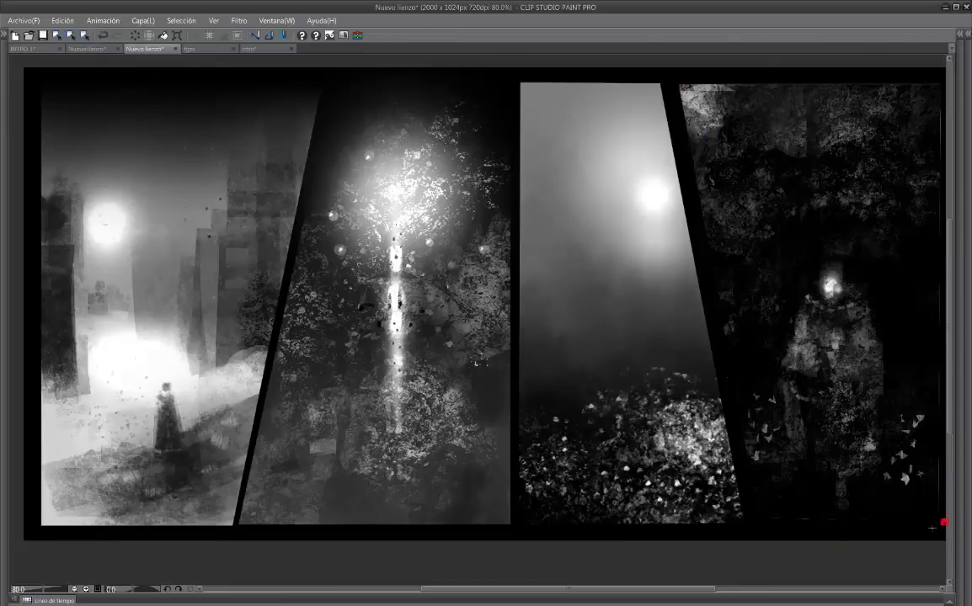
left_click_drag(889, 524, 685, 518)
left_click_drag(740, 523, 745, 78)
left_click_drag(746, 77, 474, 73)
left_click_drag(571, 372, 752, 409)
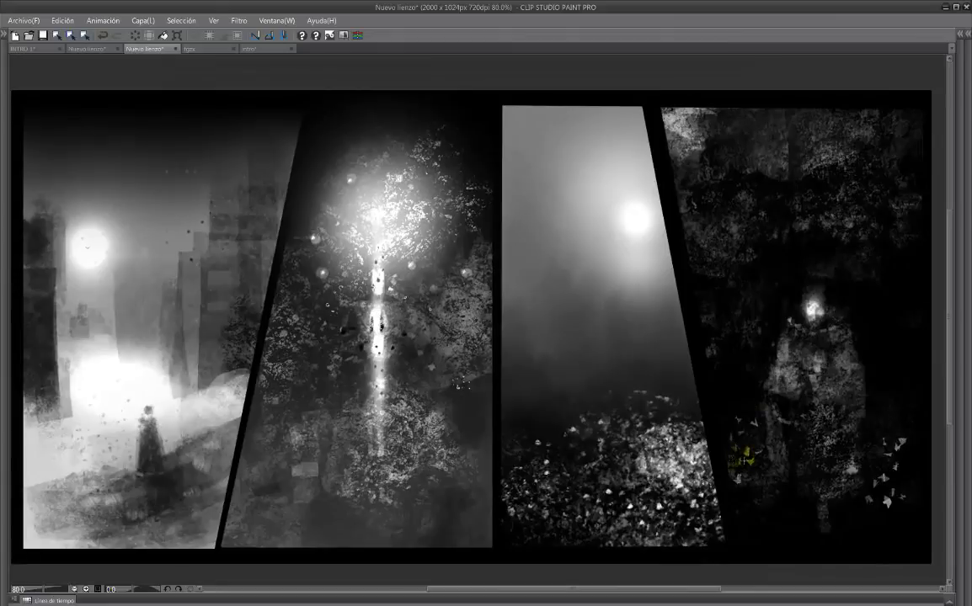
- Add a new normal layer above the fourth panel's Añadir (brillo) layer and pick the Mapping pen
key("Tab")
left_click_drag(965, 493, 965, 531)
left_click(913, 517)
left_click(882, 599)
left_click(9, 79)
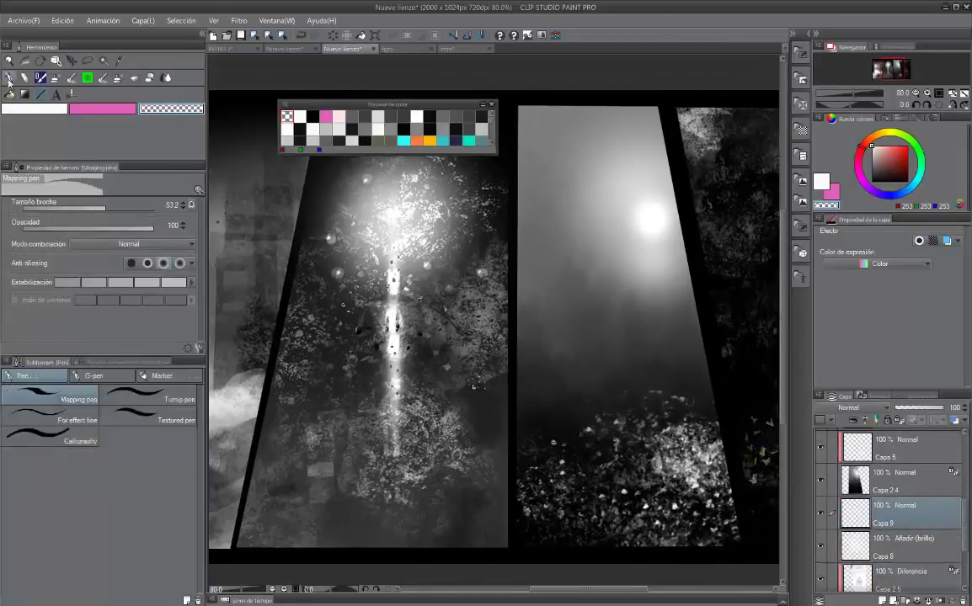
- Handwrite a small white signature with the year 2017 and place it in the fourth panel's lower-right corner
key("Tab")
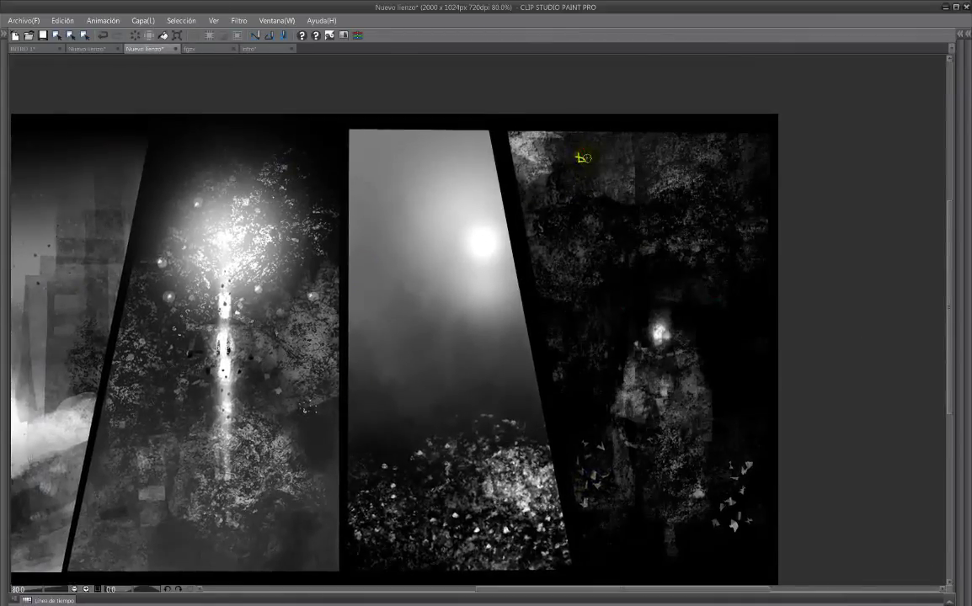
left_click_drag(582, 157, 603, 159)
left_click(570, 161)
left_click(573, 161)
left_click_drag(579, 157, 707, 569)
left_click_drag(815, 492, 872, 434)
left_click_drag(508, 562, 610, 586)
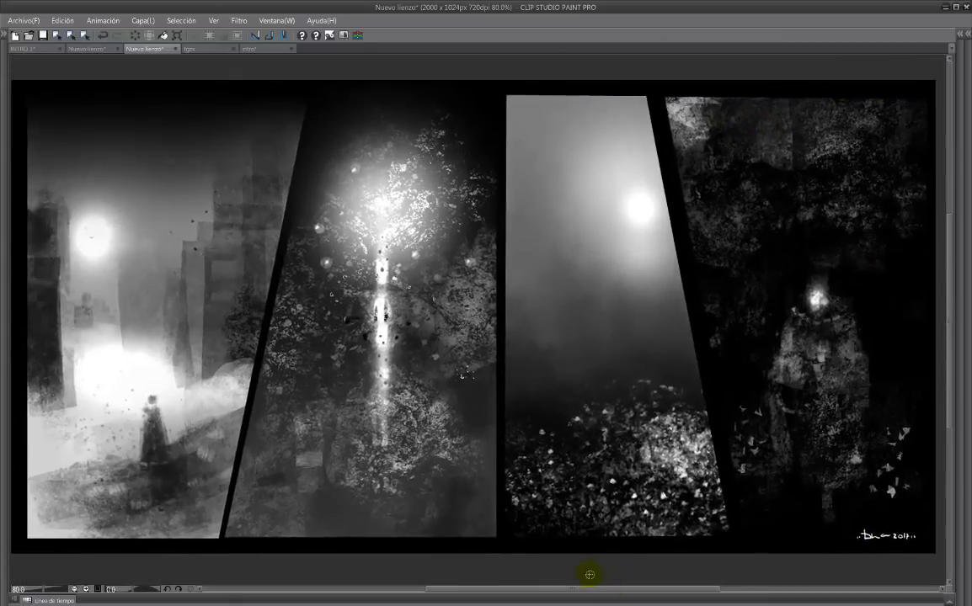